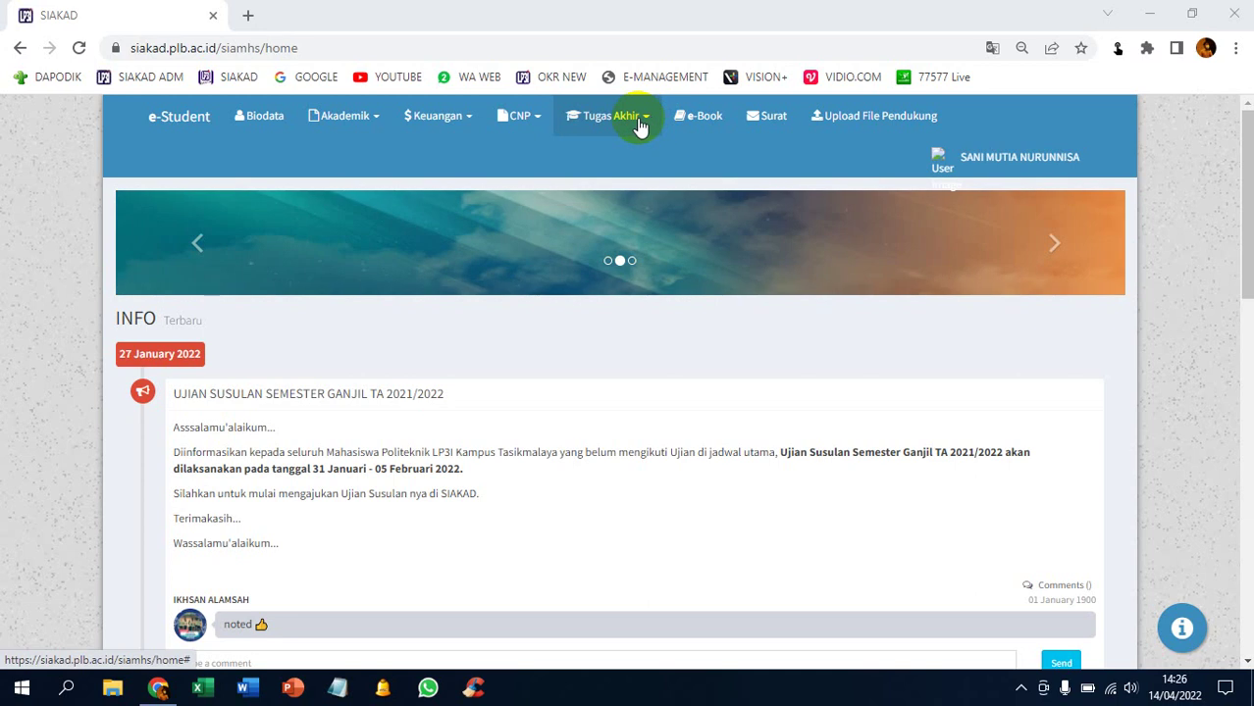
# - Open the Daftar Sidang registration form for the Tugas Akhir
pyautogui.click(640, 125)
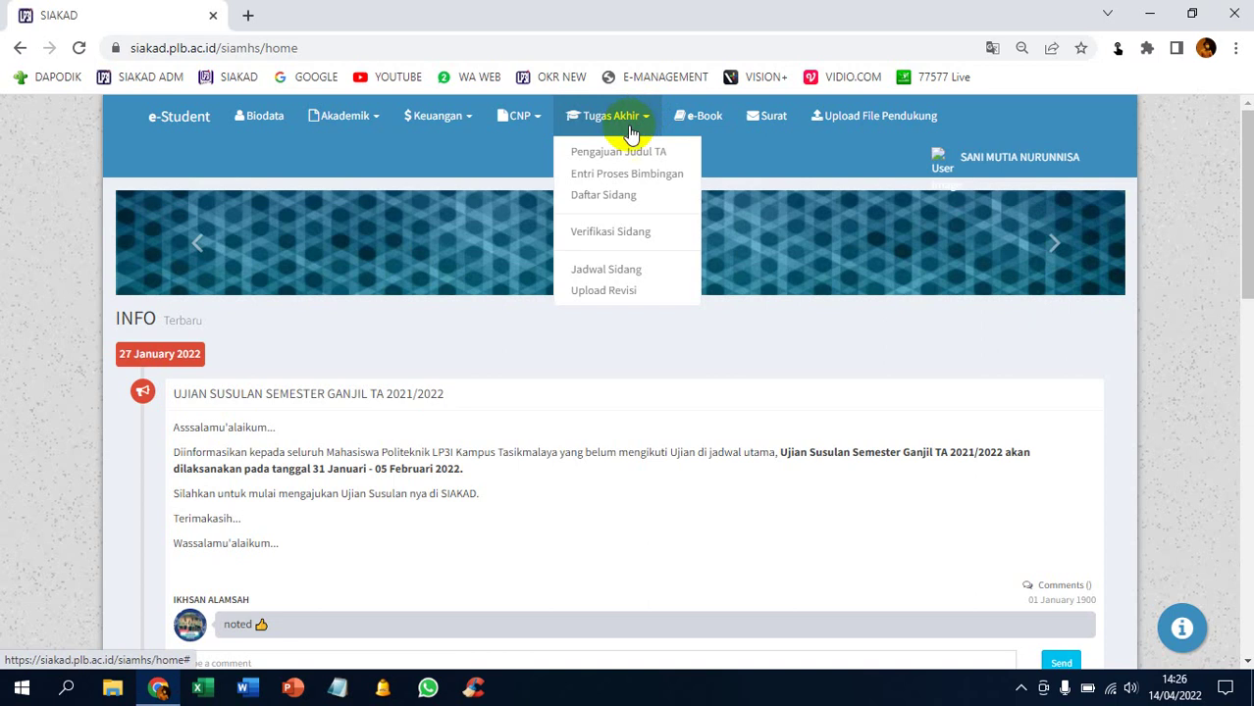
pyautogui.click(614, 196)
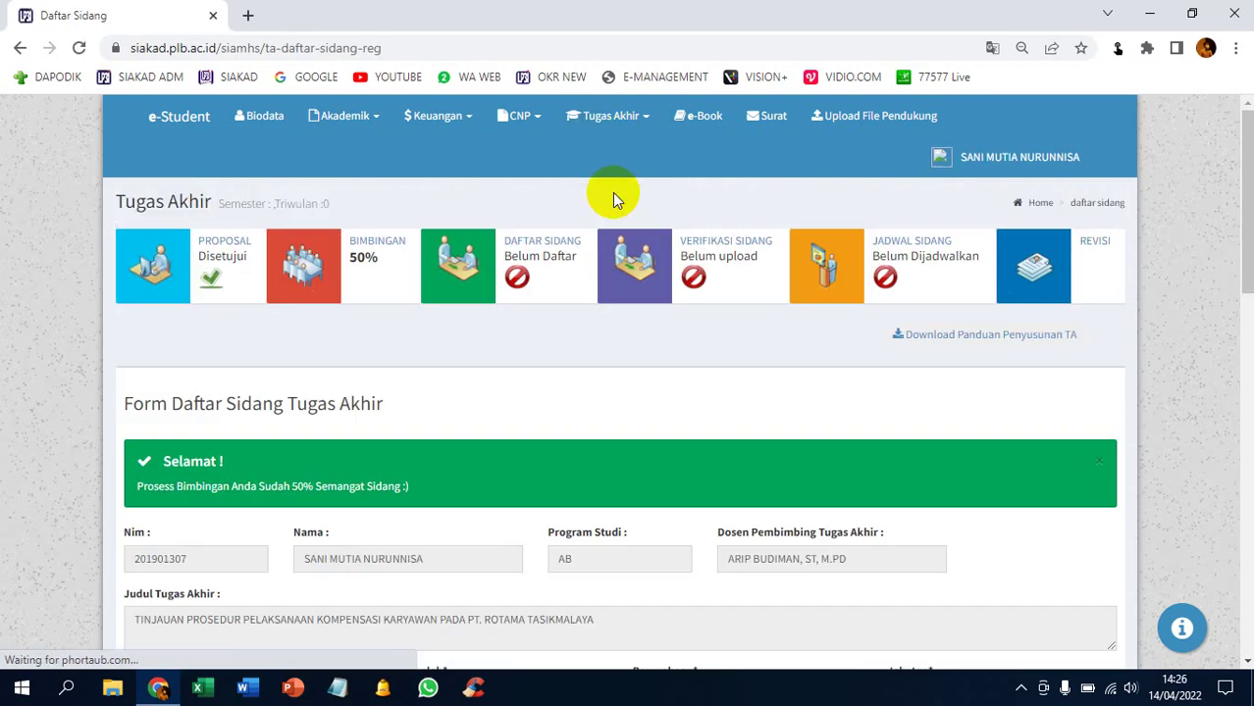
pyautogui.scroll(-1, 614, 199)
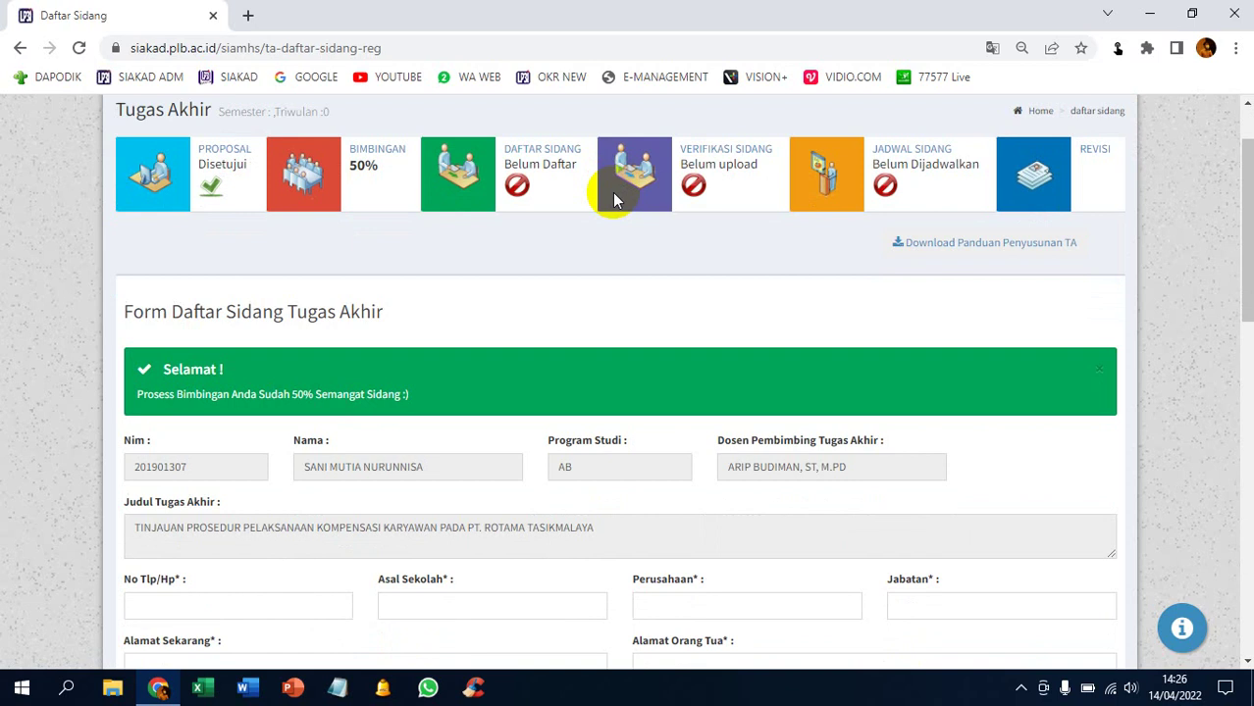
pyautogui.scroll(1, 614, 199)
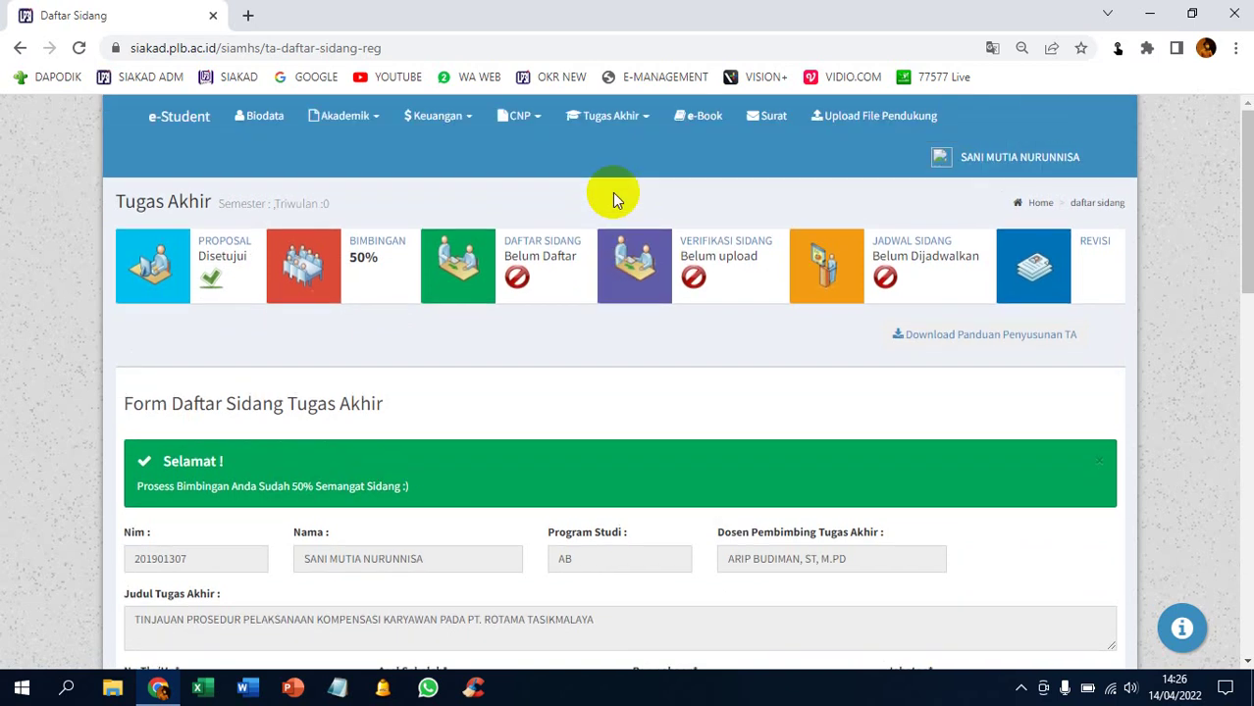
# - Go through the form's phone, school of origin, company, position, current address and parents' address fields without filling them in
pyautogui.scroll(-4, 614, 199)
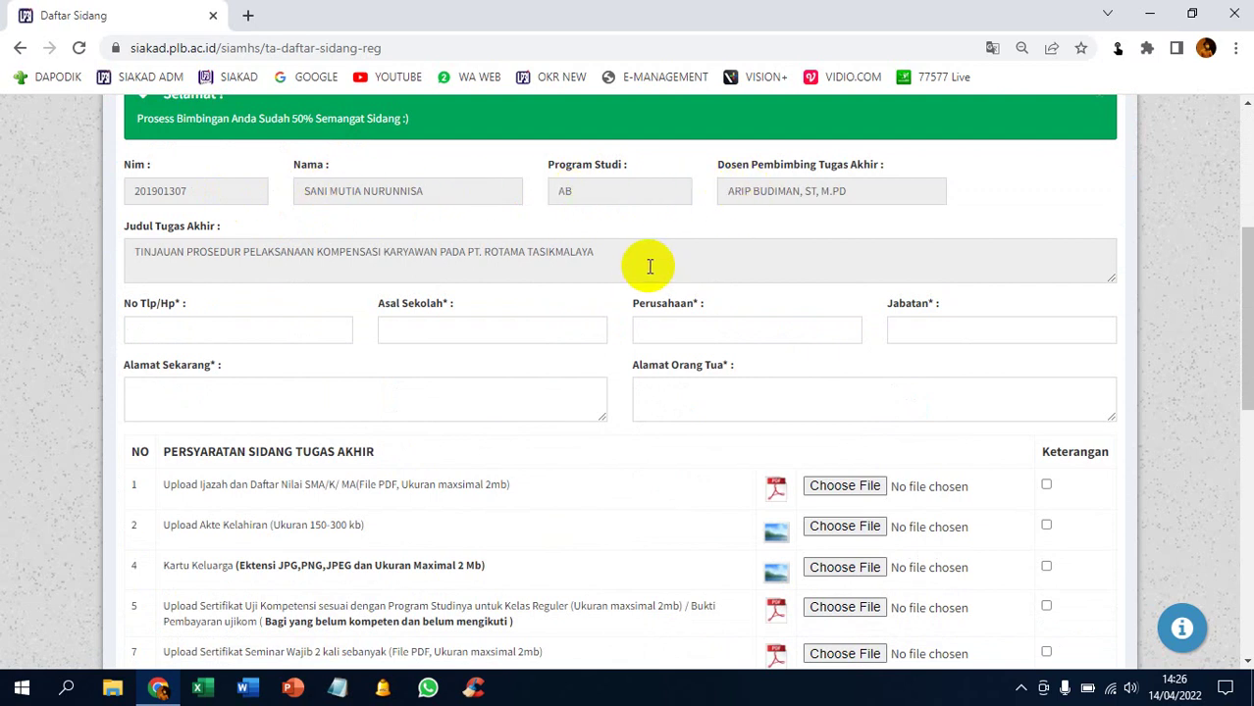
pyautogui.scroll(-1, 638, 267)
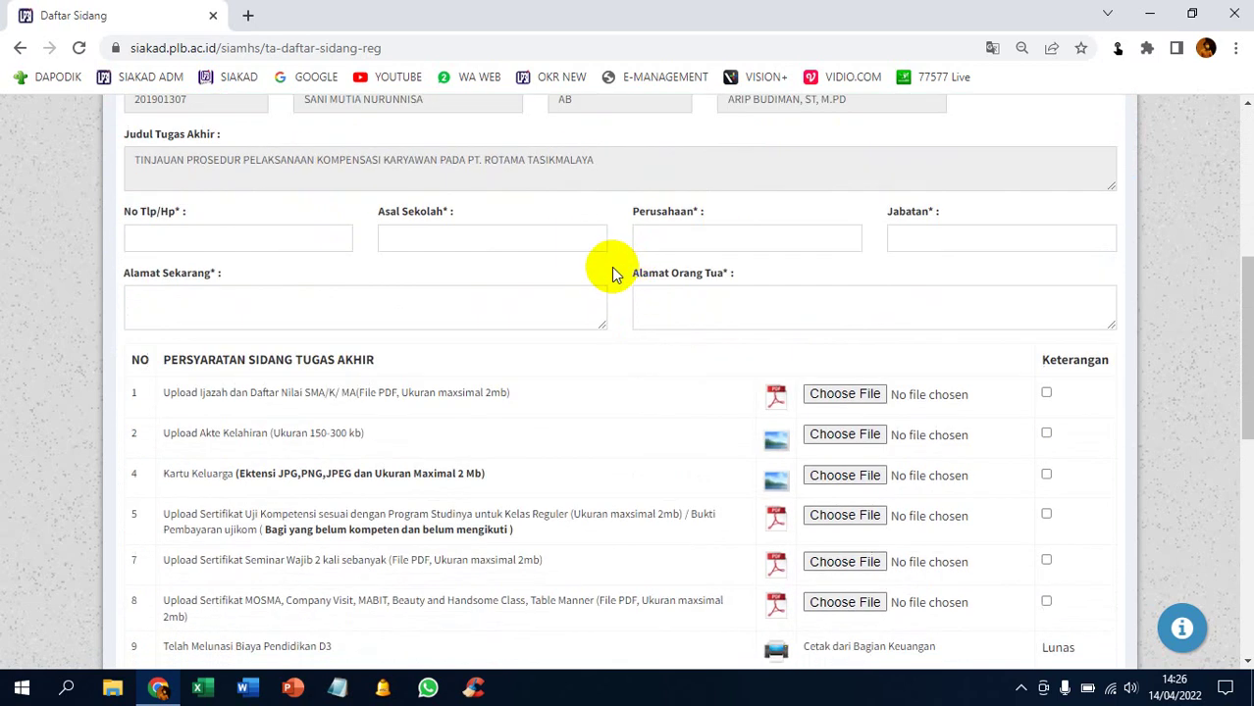
pyautogui.click(294, 241)
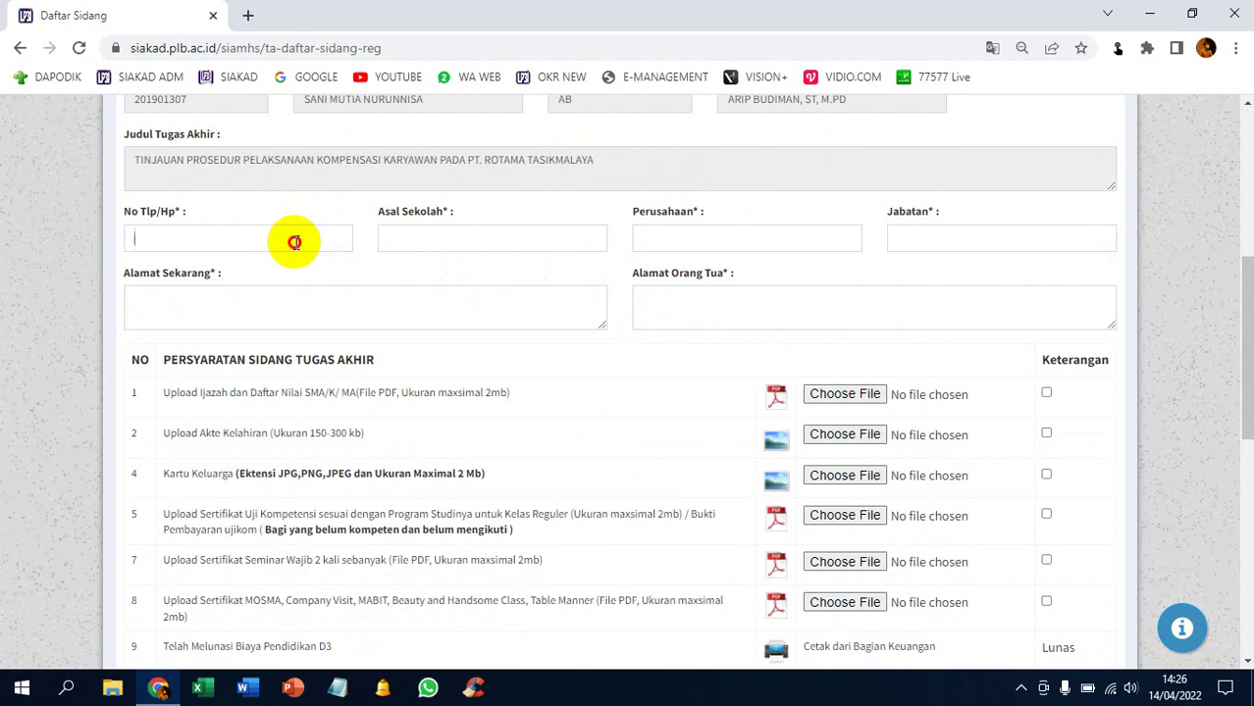
pyautogui.click(393, 235)
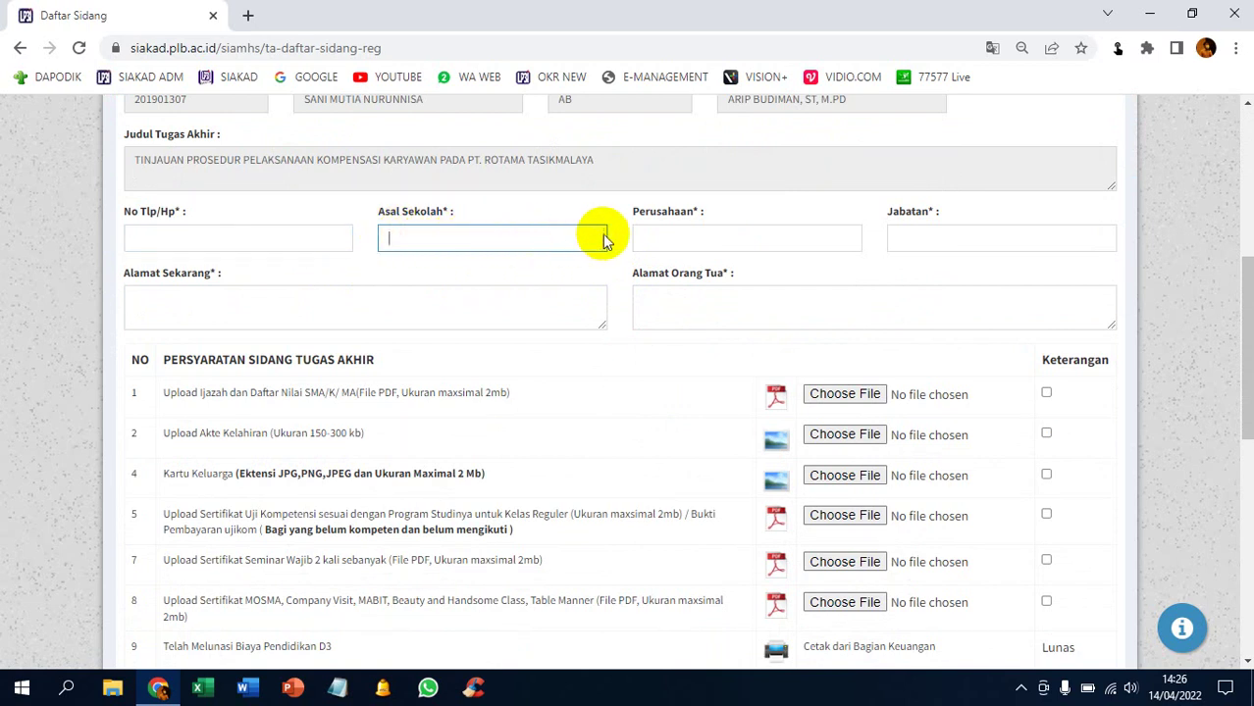
pyautogui.click(646, 232)
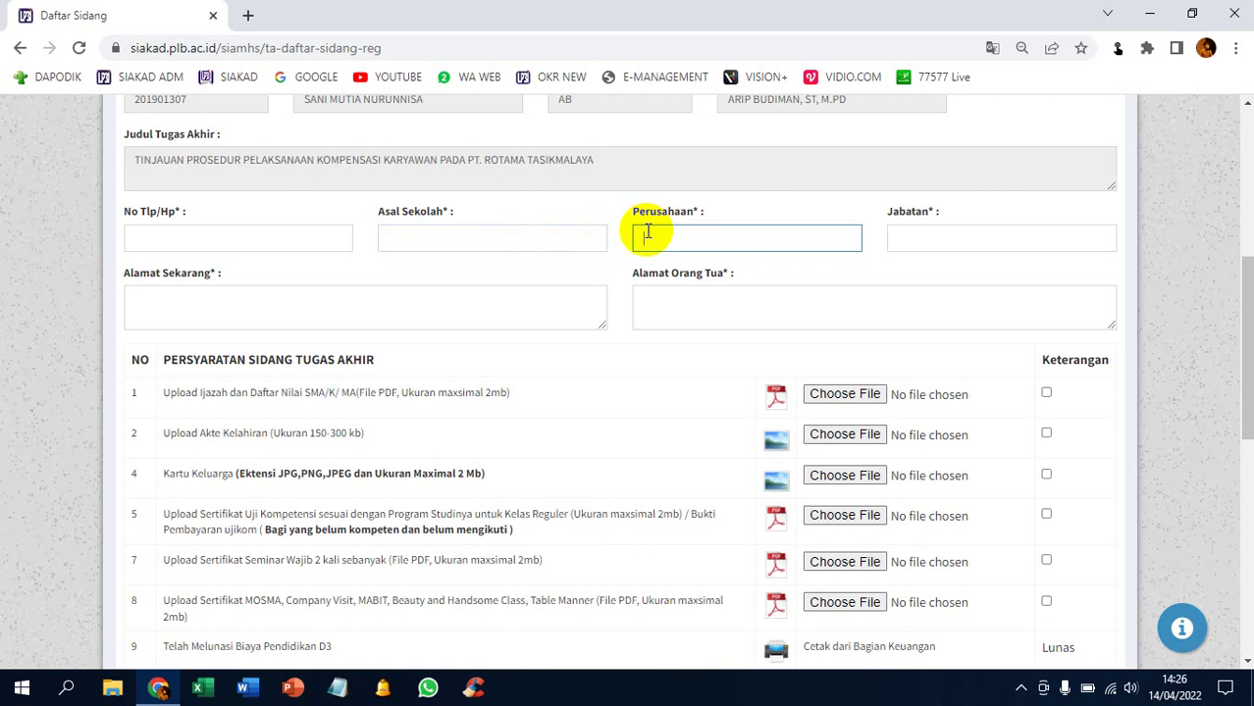
pyautogui.click(918, 239)
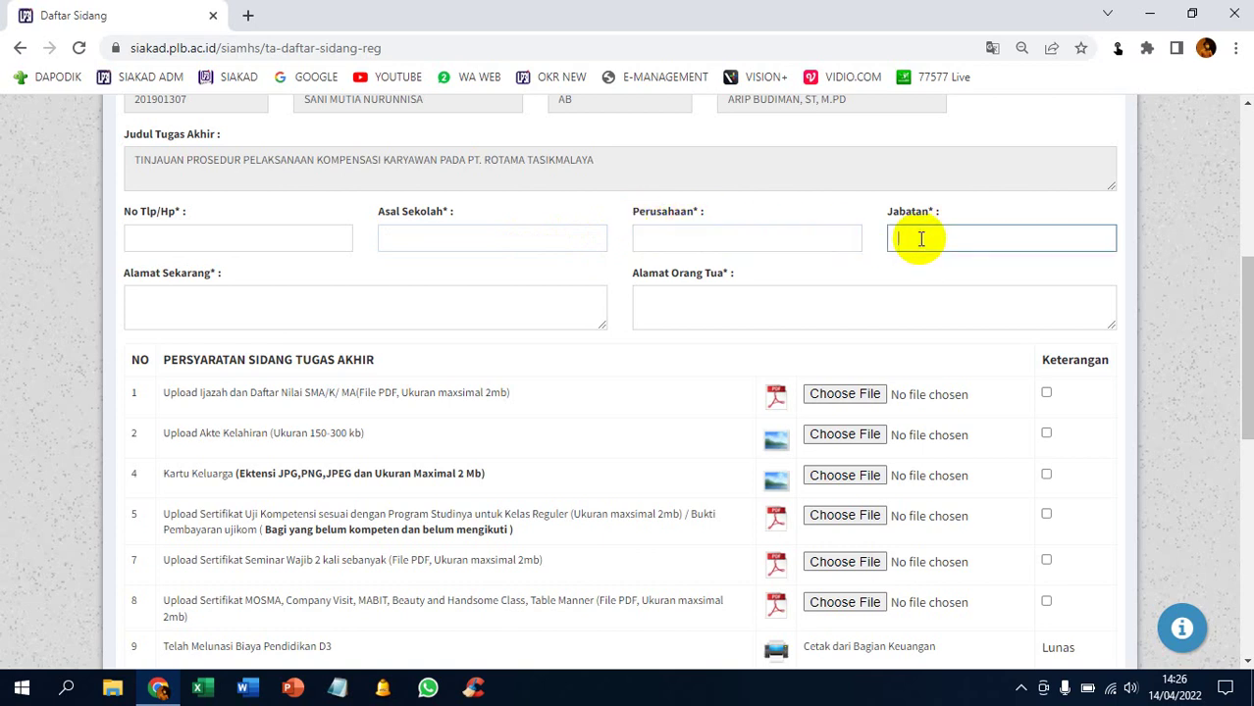
pyautogui.click(360, 310)
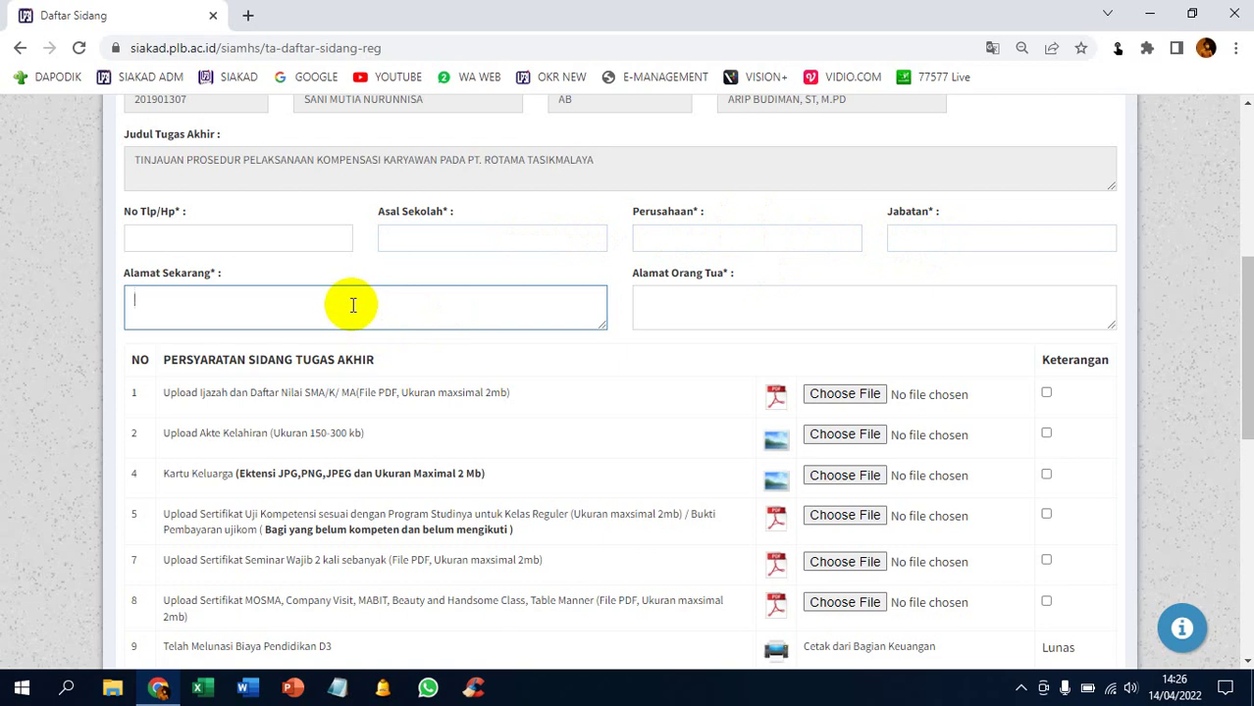
pyautogui.click(670, 296)
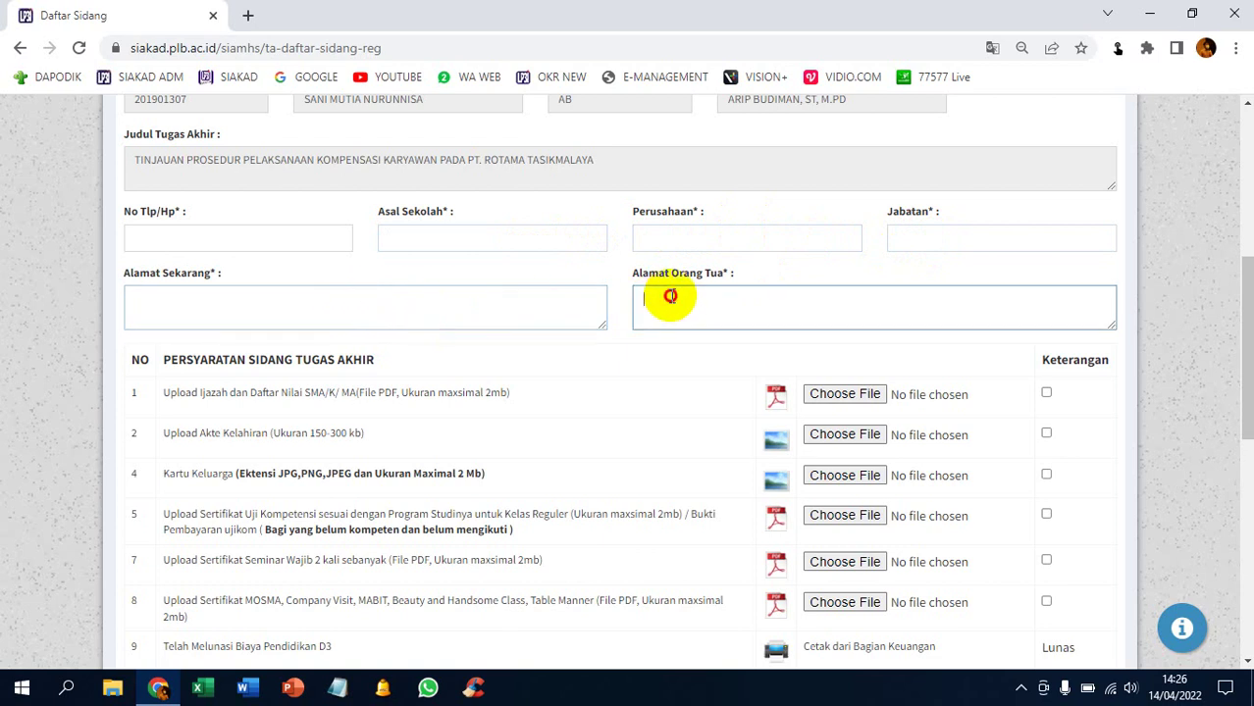
pyautogui.click(568, 304)
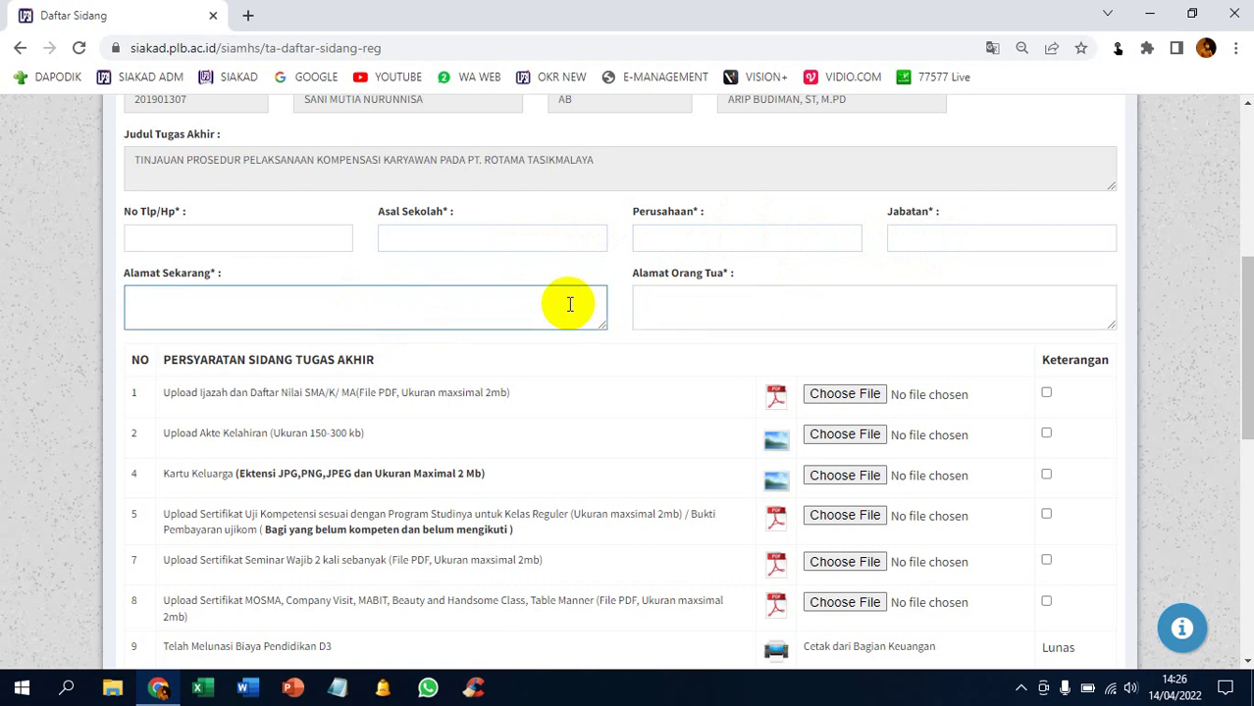
pyautogui.click(645, 299)
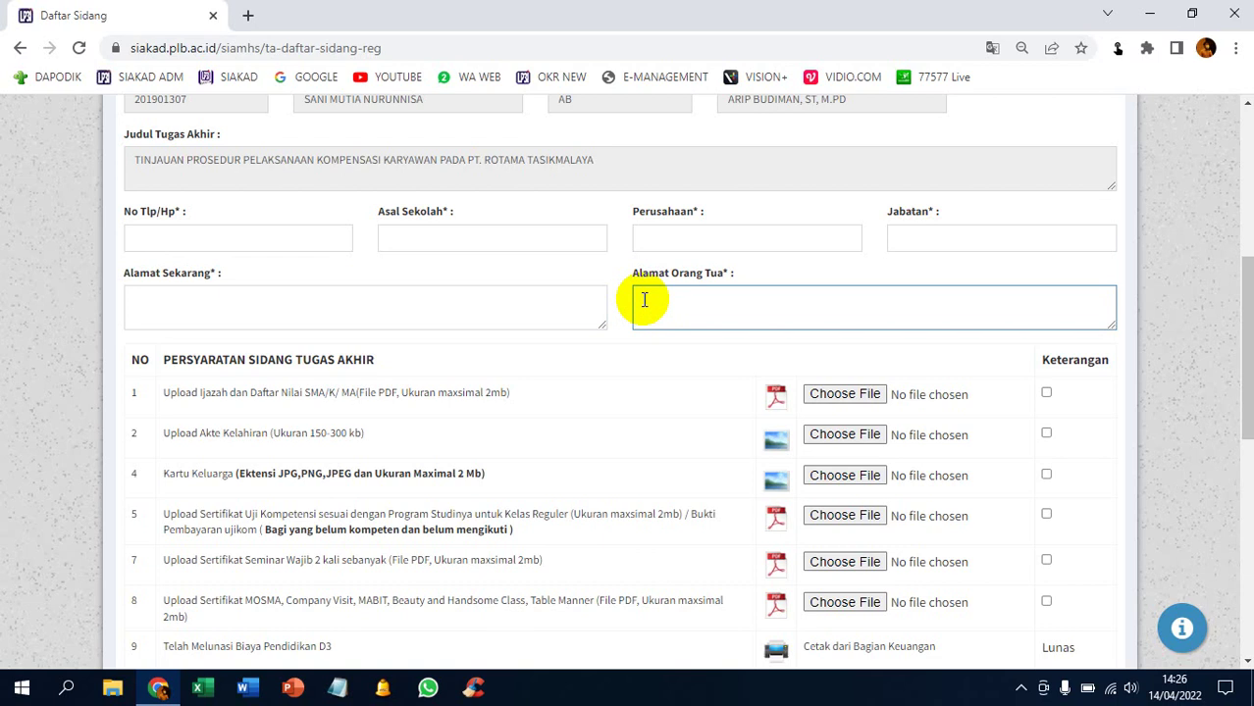
# - Show the file selection for the Ijazah and Daftar Nilai upload without choosing a file, and mark requirement 1 as fulfilled
pyautogui.scroll(-1, 644, 299)
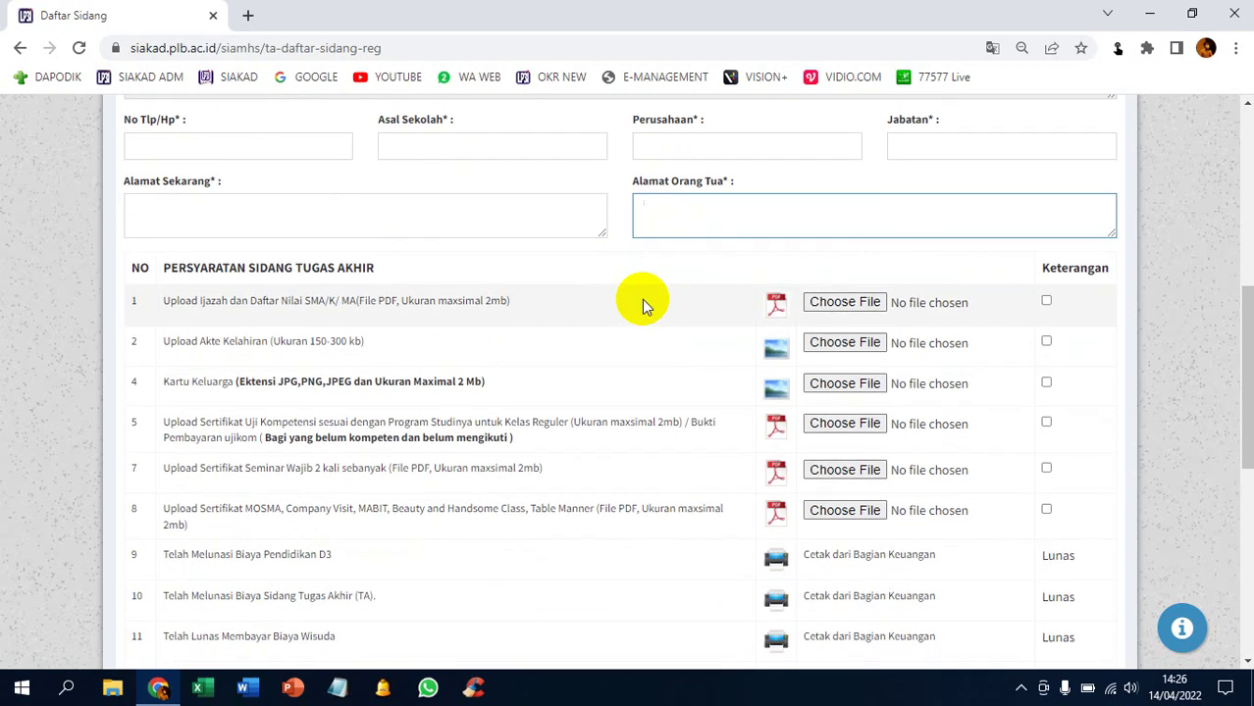
pyautogui.scroll(-1, 642, 299)
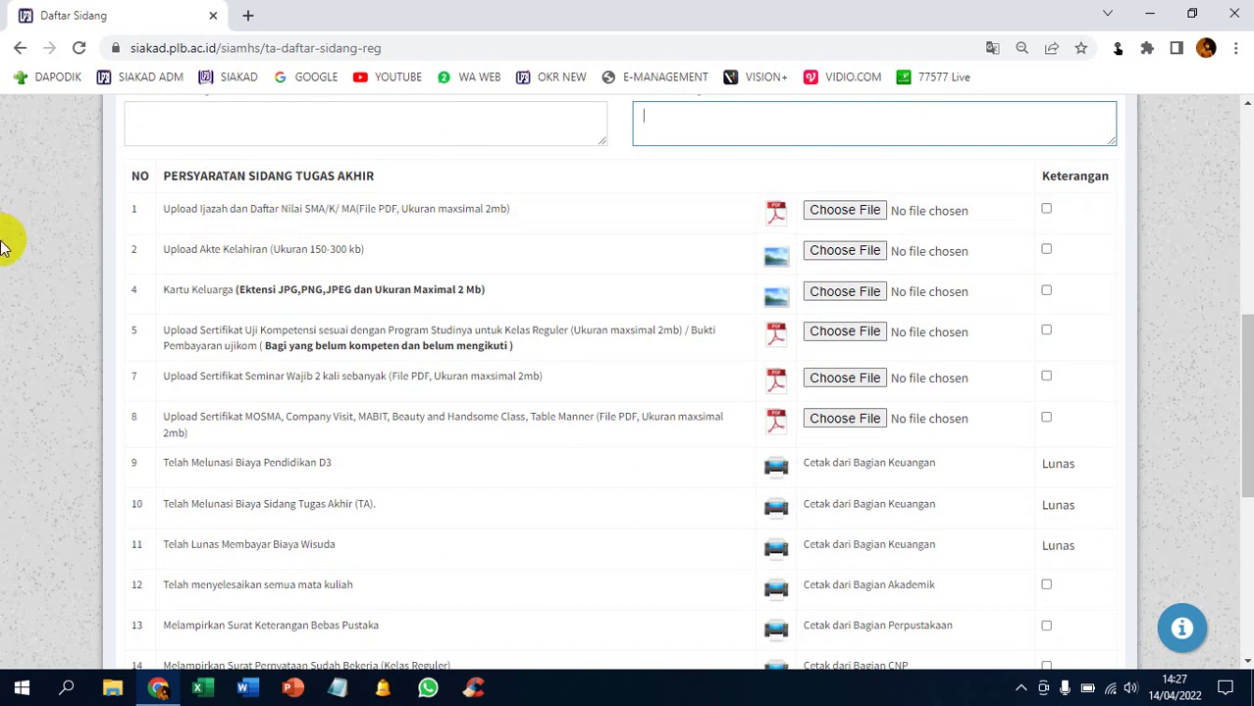
pyautogui.click(829, 211)
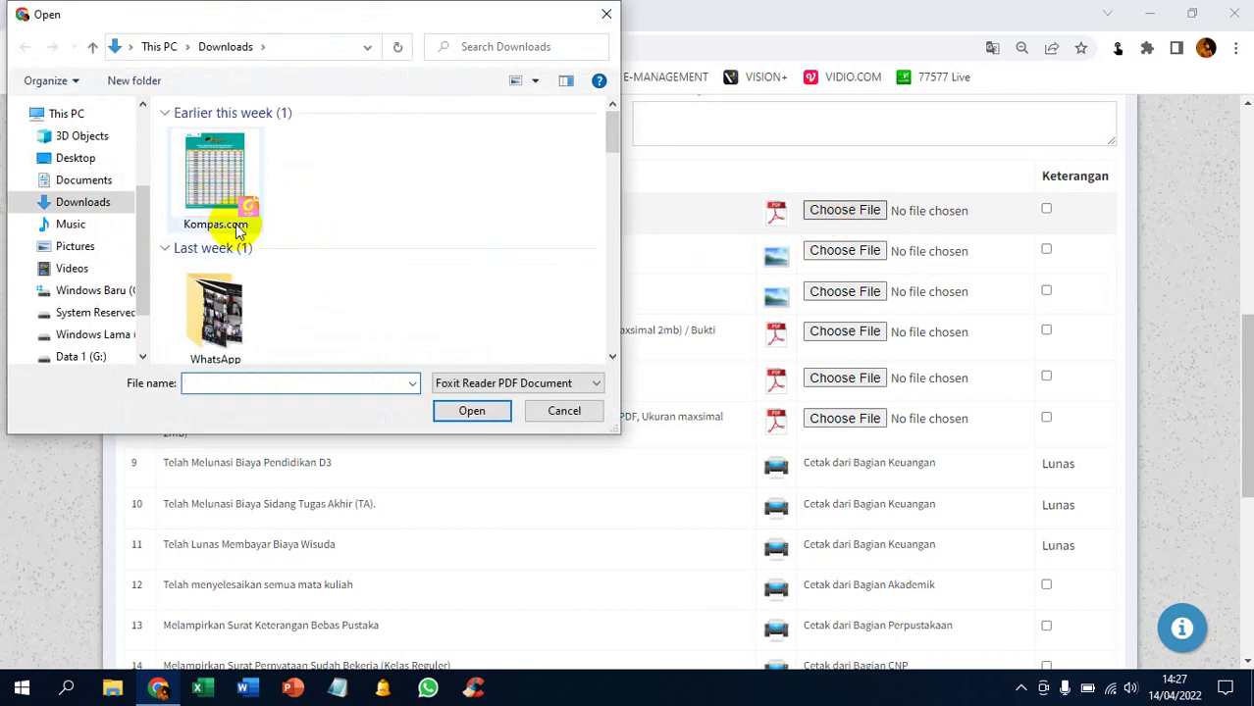
pyautogui.click(609, 17)
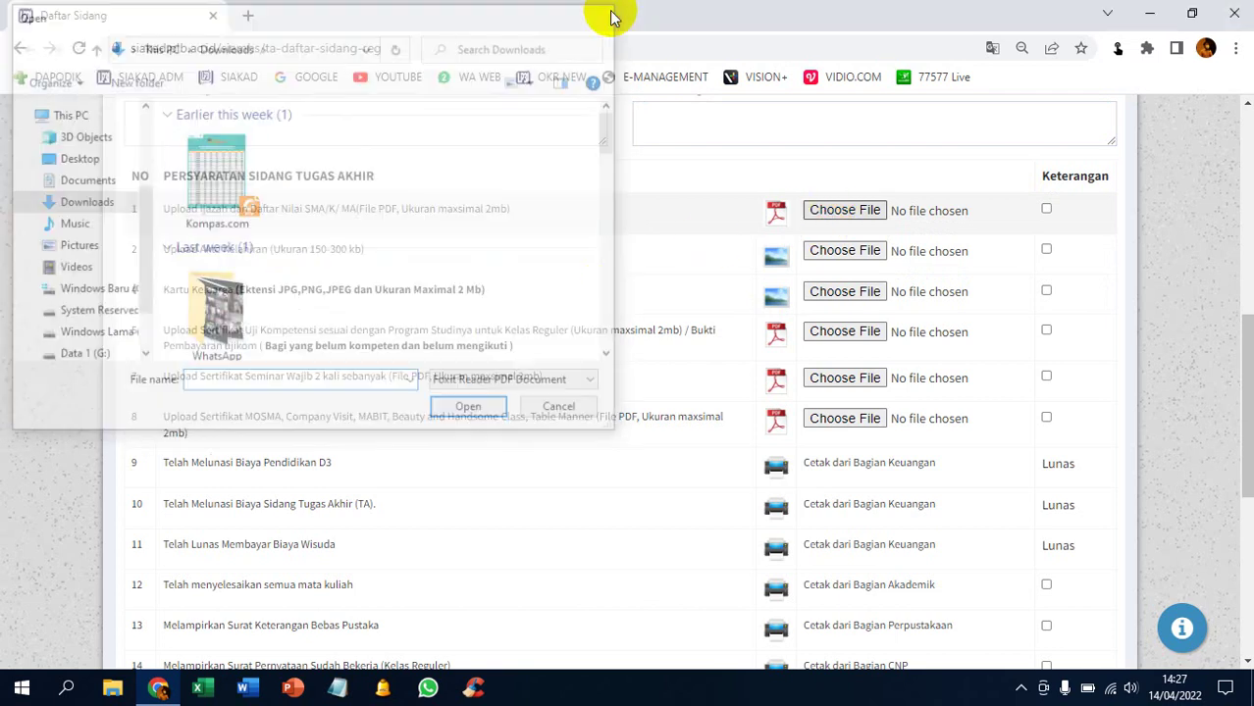
pyautogui.click(1045, 208)
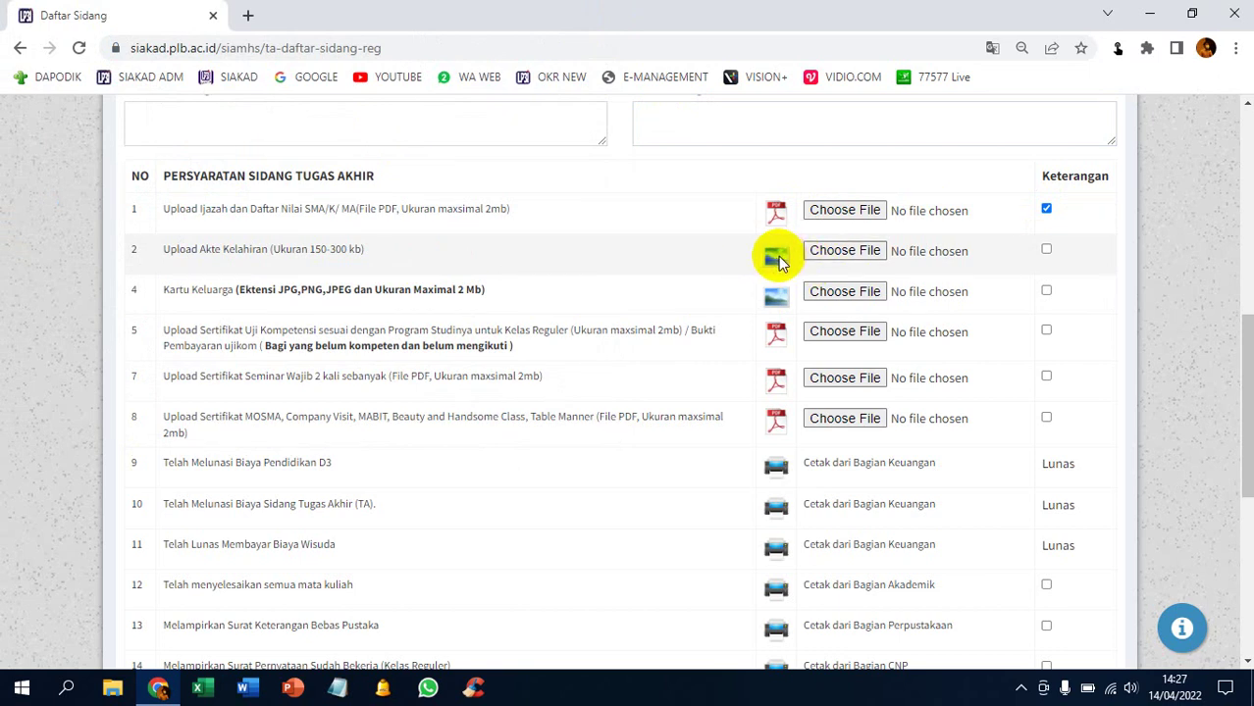
# - Show the file selection for the Akte Kelahiran upload without choosing a file, and mark requirements 4 and 2 as fulfilled
pyautogui.click(872, 251)
pyautogui.click(609, 15)
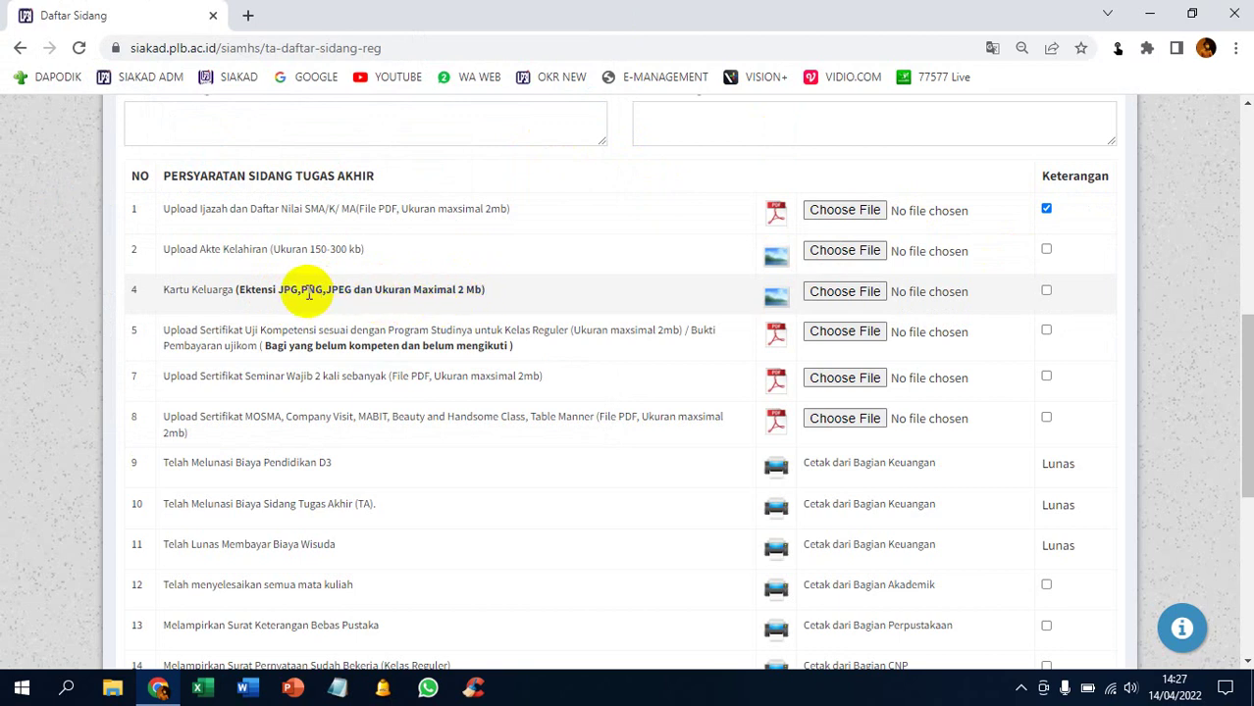
pyautogui.click(1046, 290)
pyautogui.click(1046, 249)
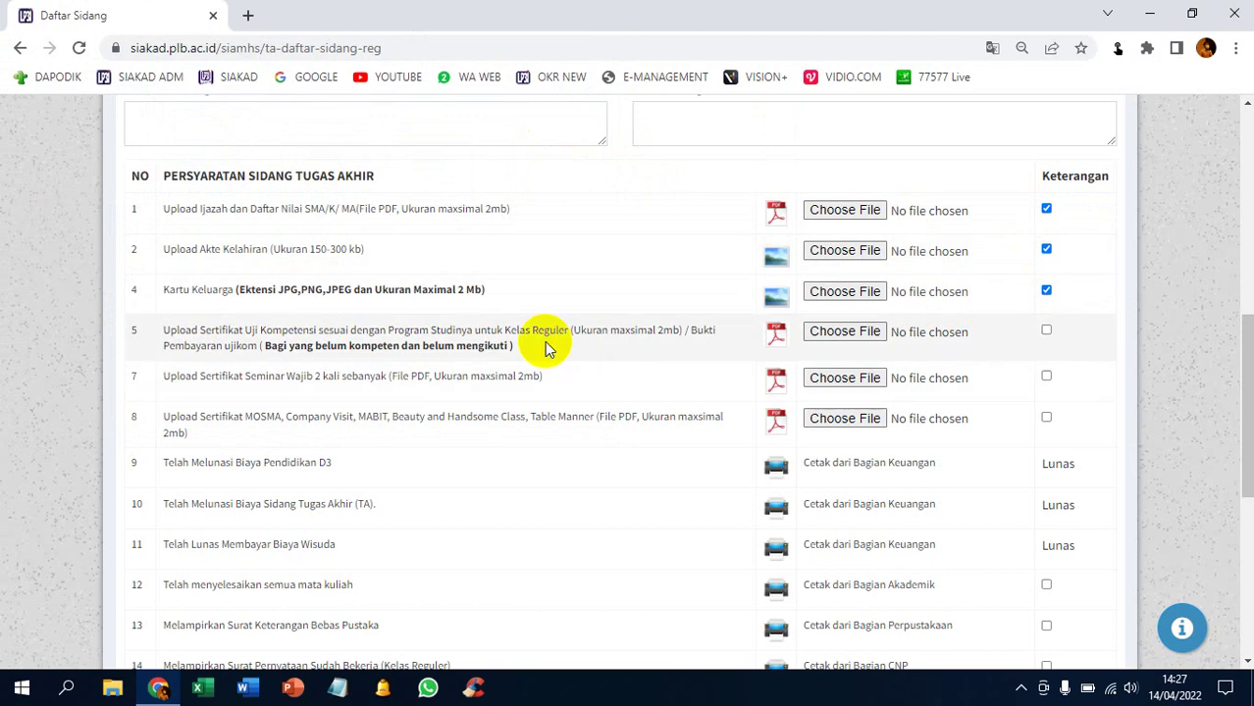
# - Mark the competency, mandatory seminar and MOSMA/Company Visit certificate requirements (5, 7 and 8) as fulfilled
pyautogui.scroll(-1, 530, 330)
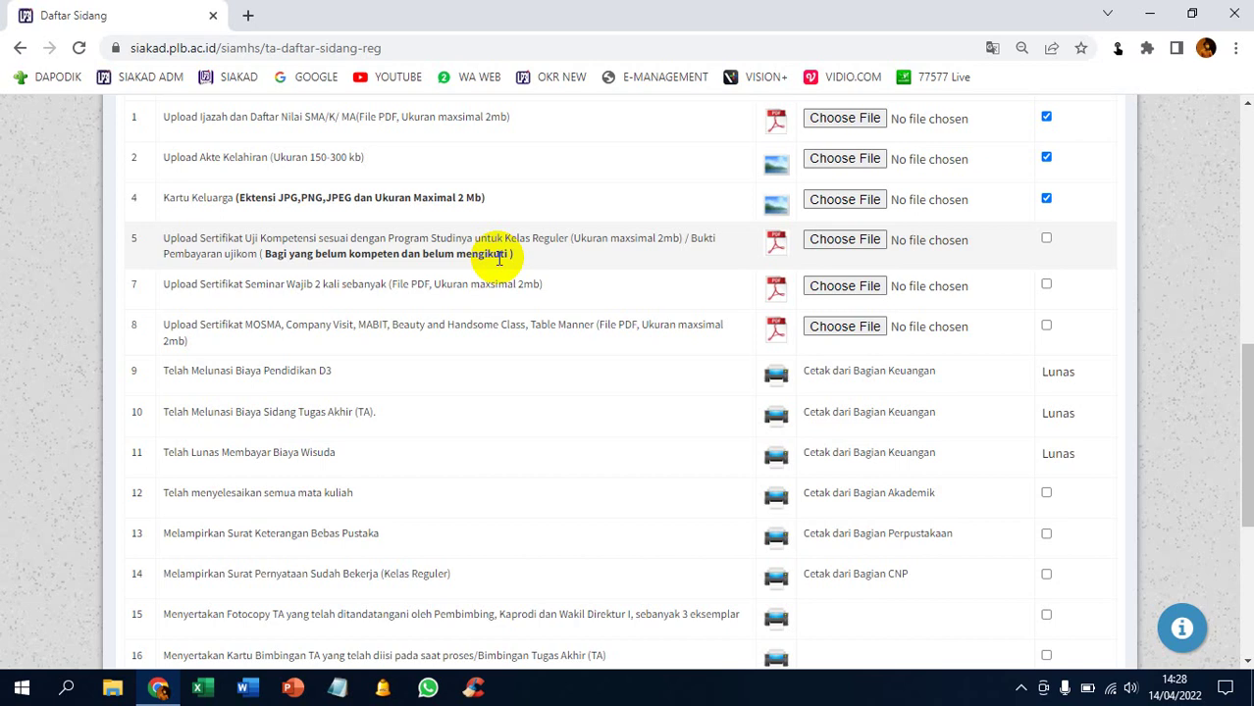
pyautogui.click(1046, 237)
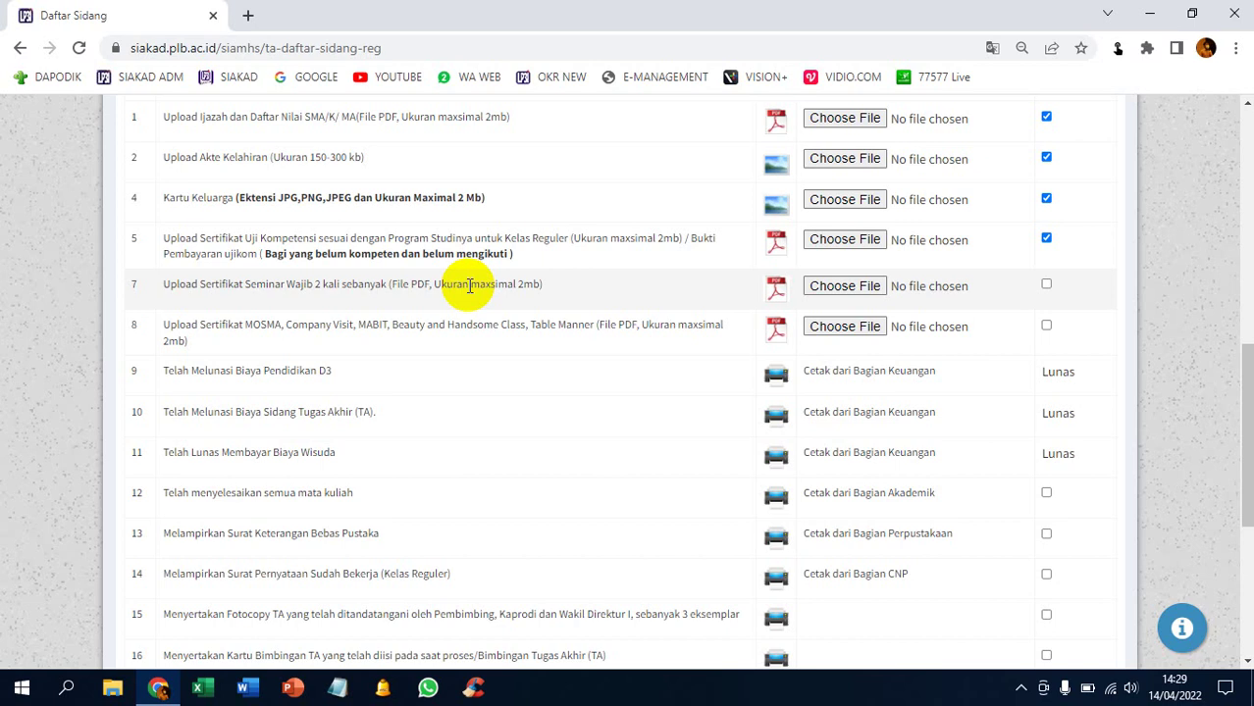
pyautogui.click(1045, 285)
pyautogui.click(1045, 325)
# - Mark requirements 12 to 14 as fulfilled: completed courses, Bebas Pustaka letter and Sudah Bekerja statement
pyautogui.scroll(-1, 1015, 338)
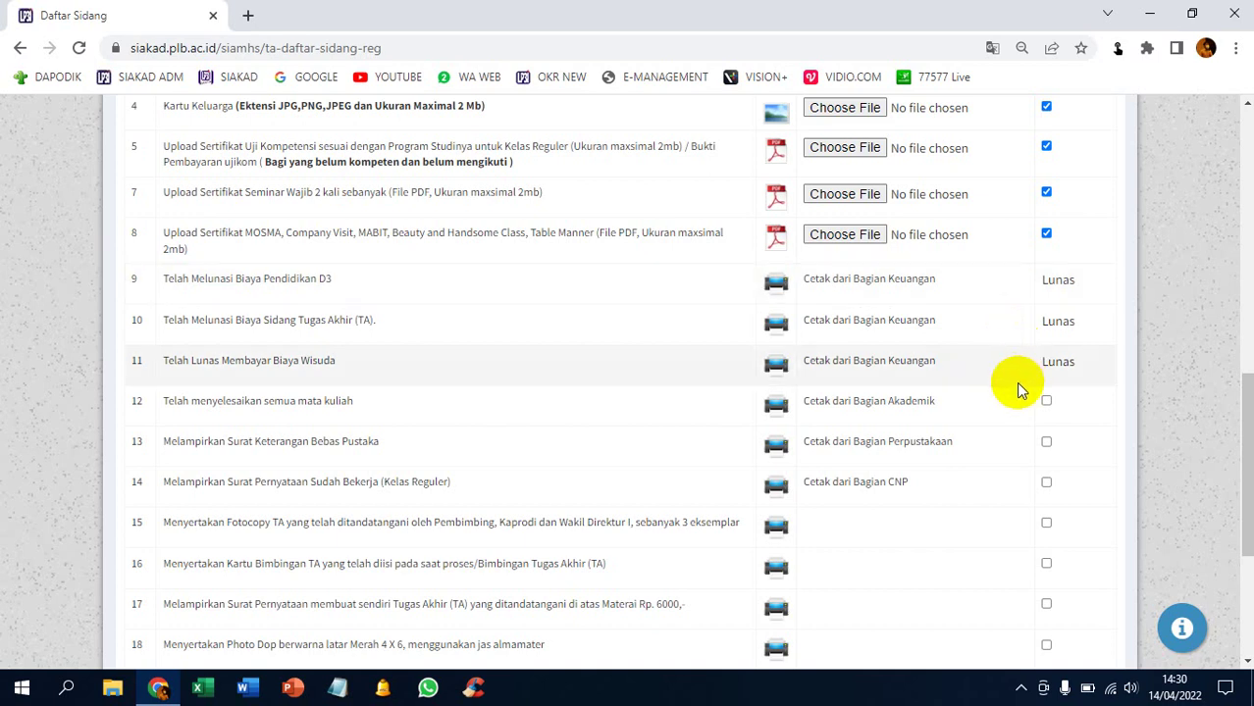
pyautogui.scroll(-1, 962, 392)
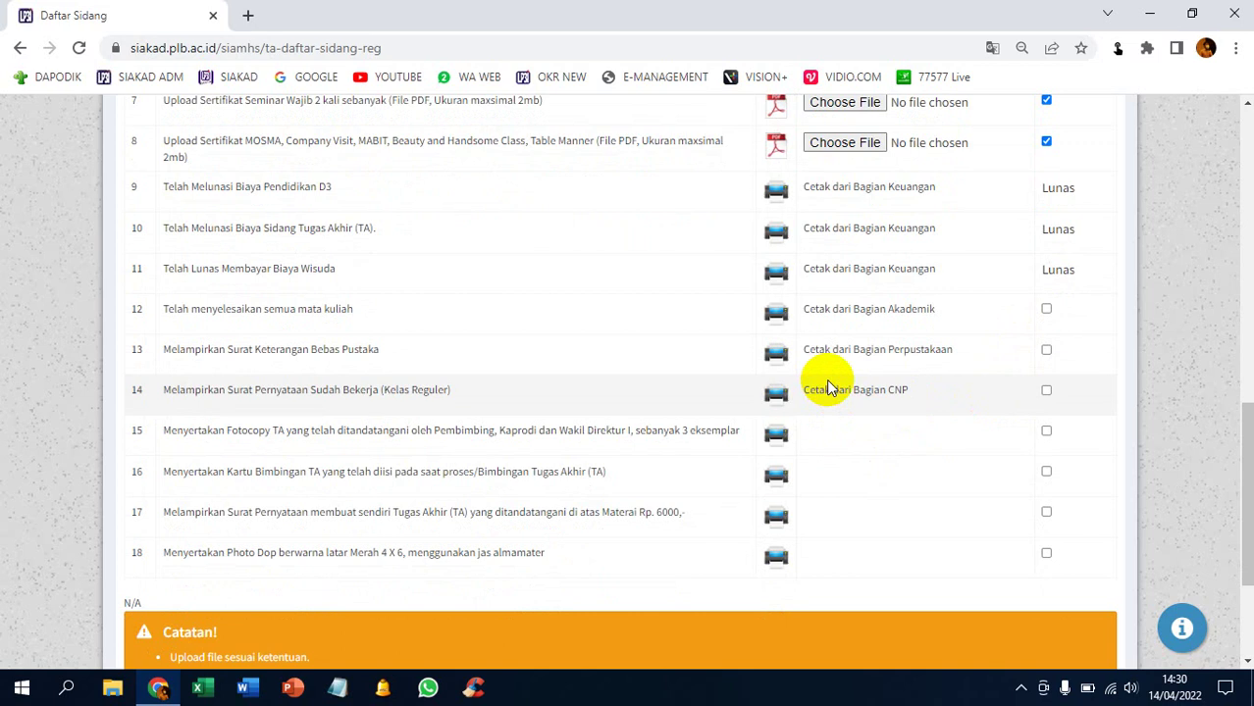
pyautogui.click(1045, 309)
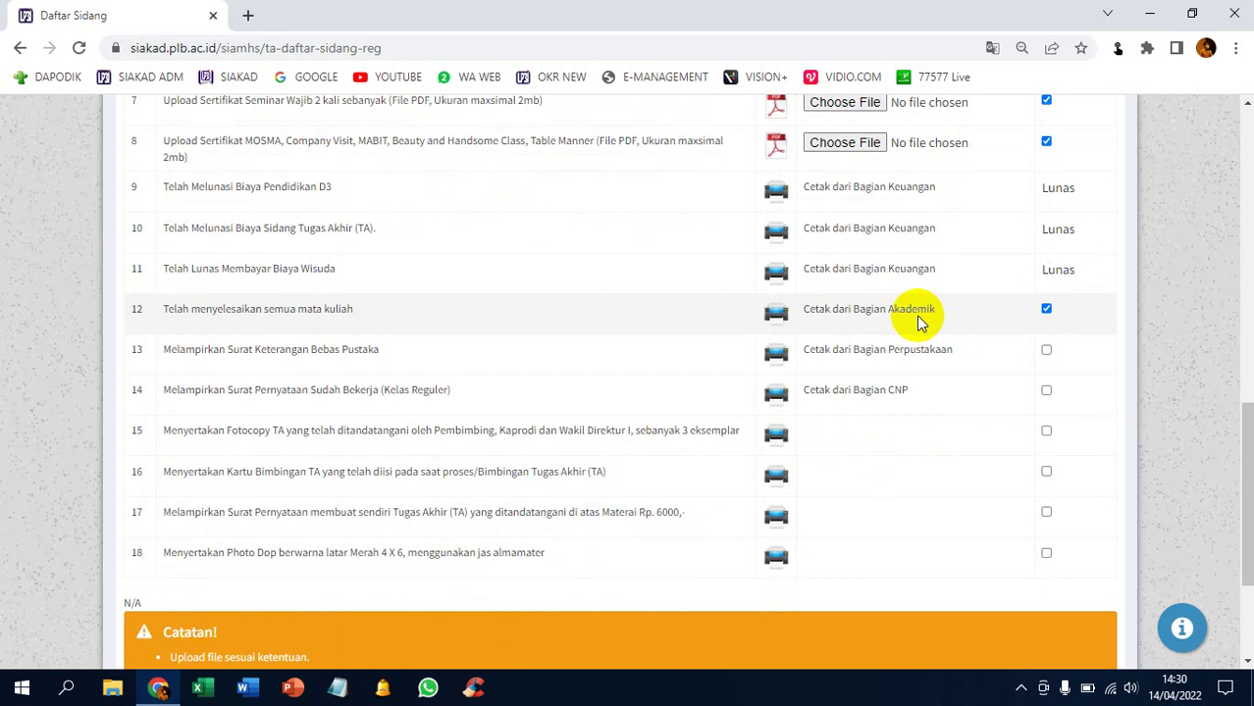
pyautogui.click(1046, 352)
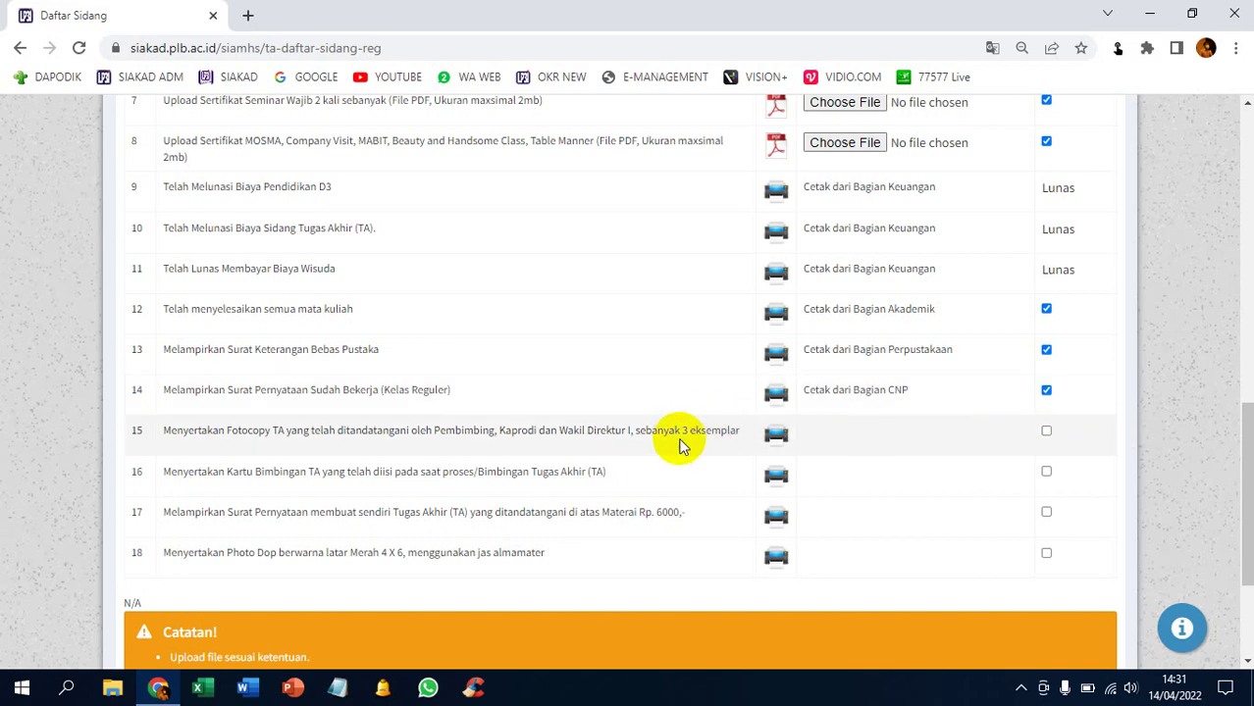
# - Mark requirements 15 to 18 as fulfilled: TA photocopies, Kartu Bimbingan, own-work statement and red-background 4 X 6 photo
pyautogui.scroll(-1, 673, 449)
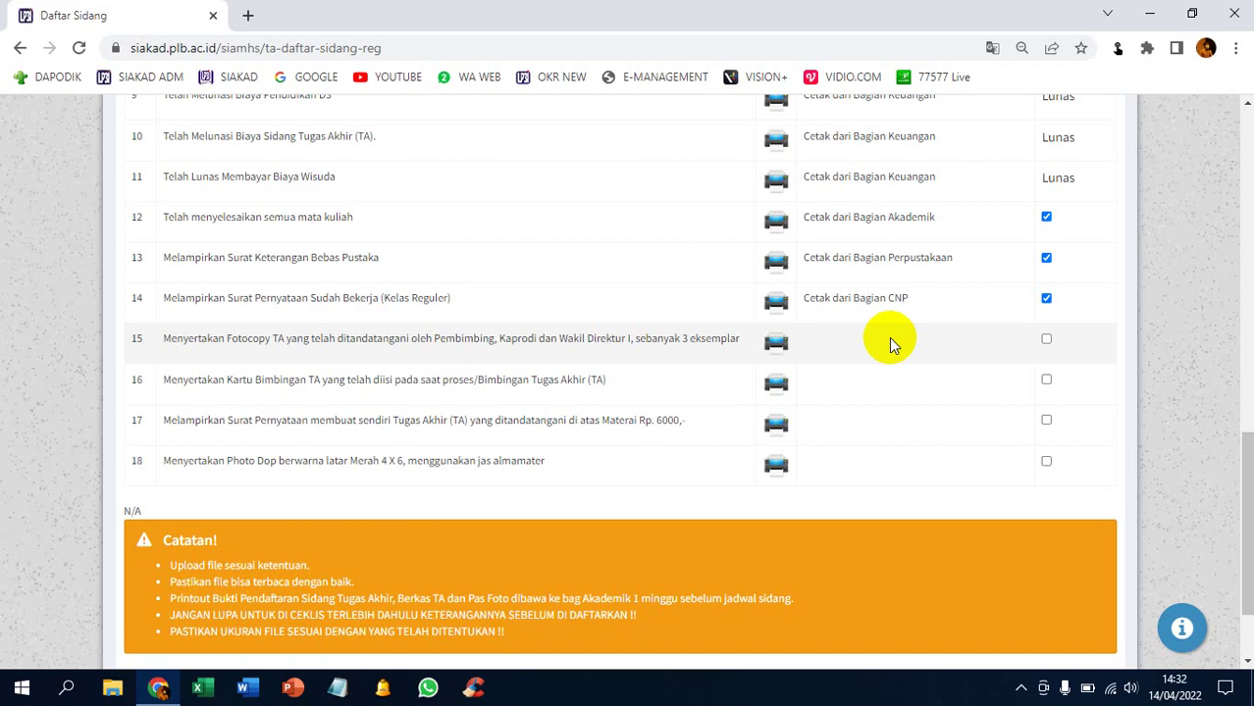
pyautogui.click(1045, 339)
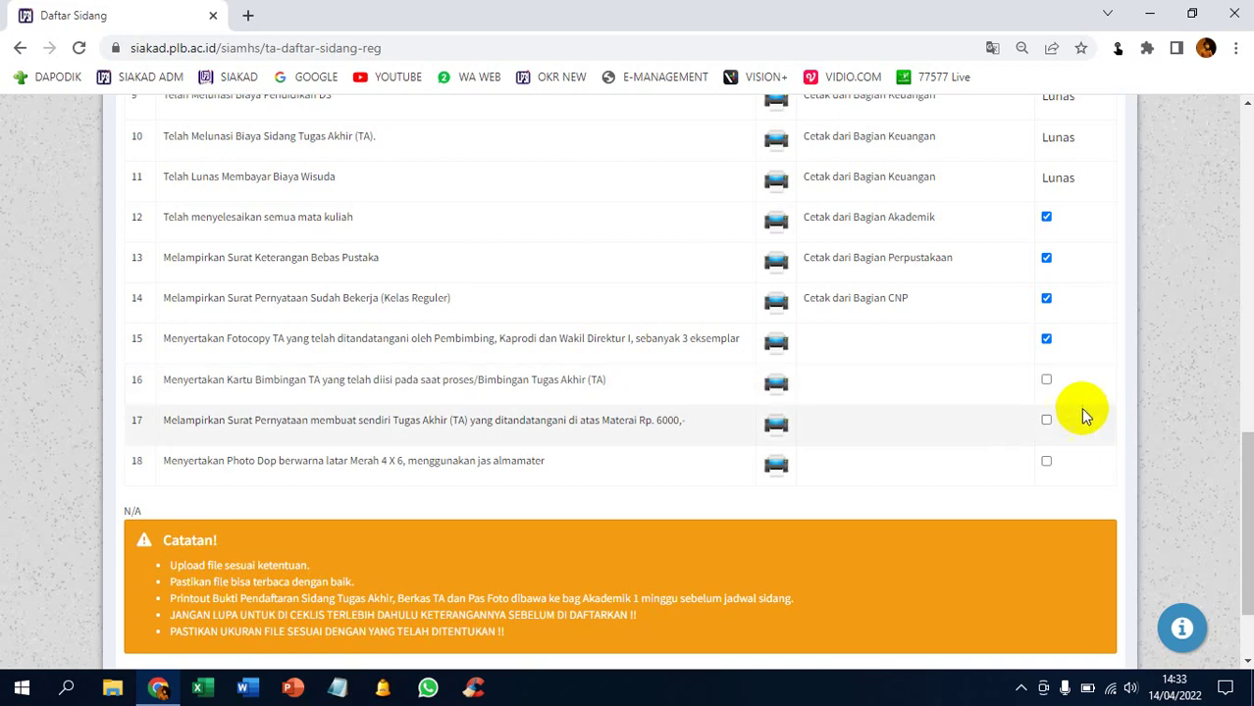
pyautogui.click(1045, 380)
pyautogui.click(1046, 419)
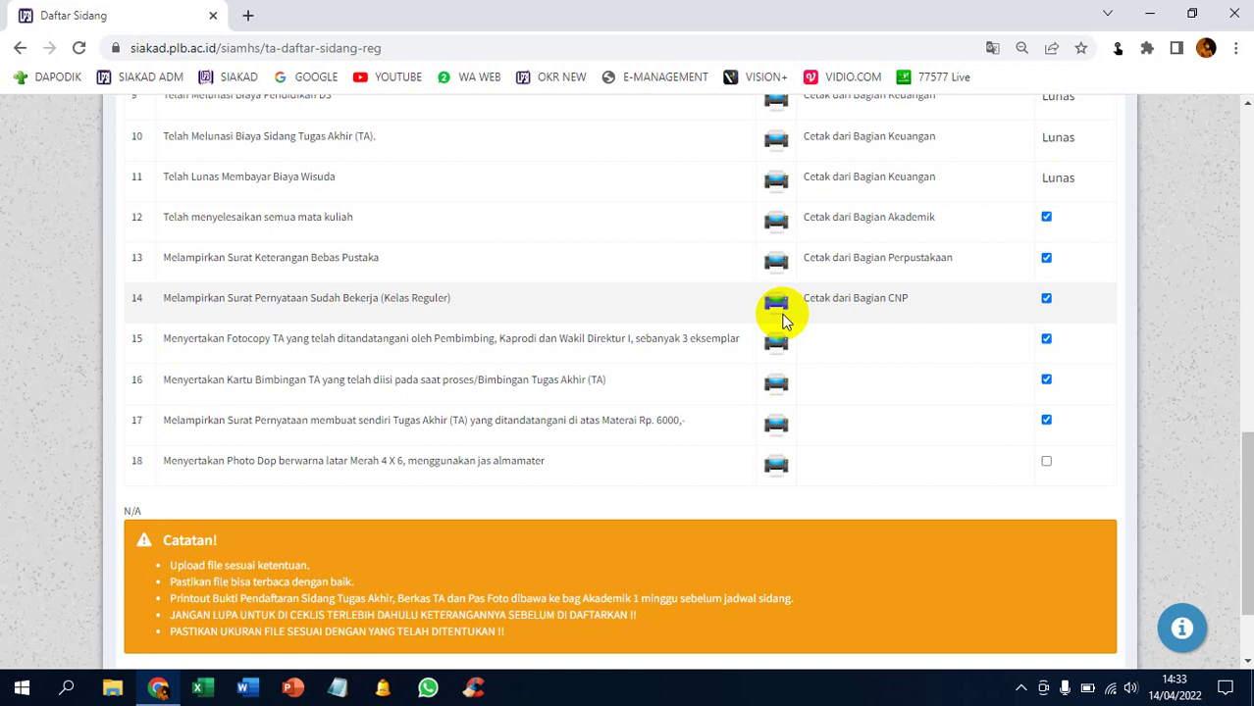
pyautogui.click(1046, 461)
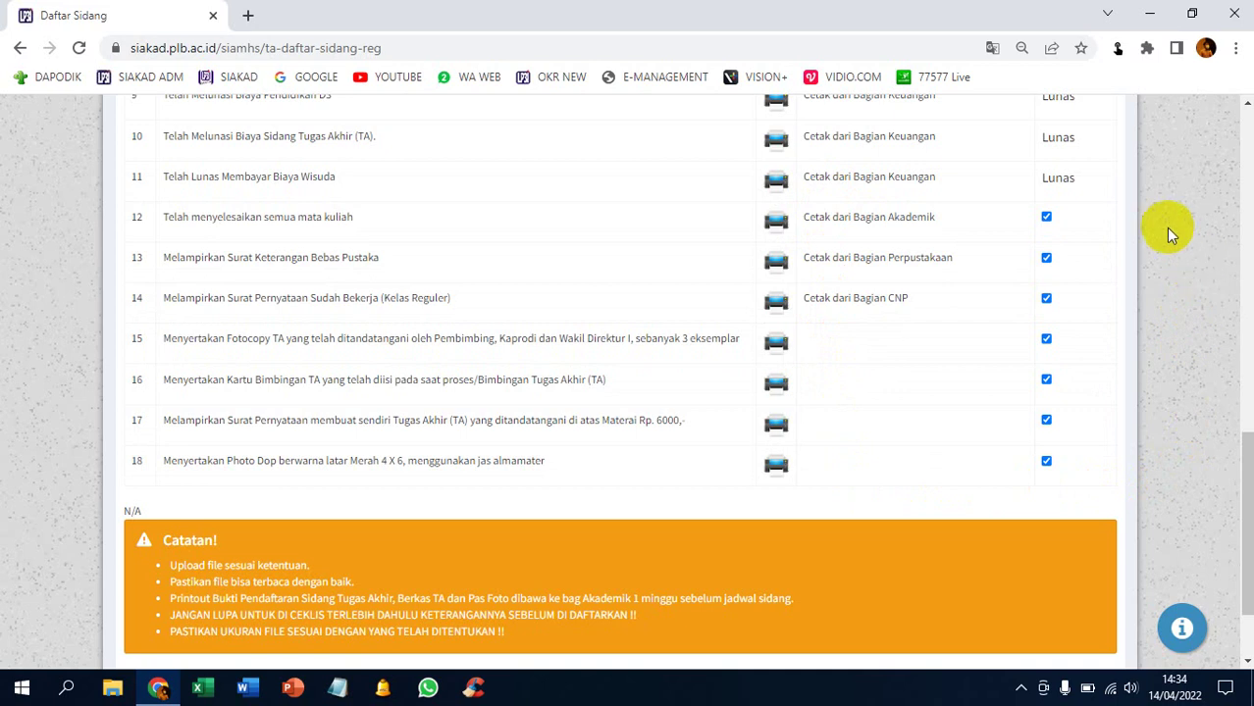
# - Review the upload rows, ticked requirements and Catatan notes, and try to submit the registration with Daftar
pyautogui.scroll(3, 1109, 245)
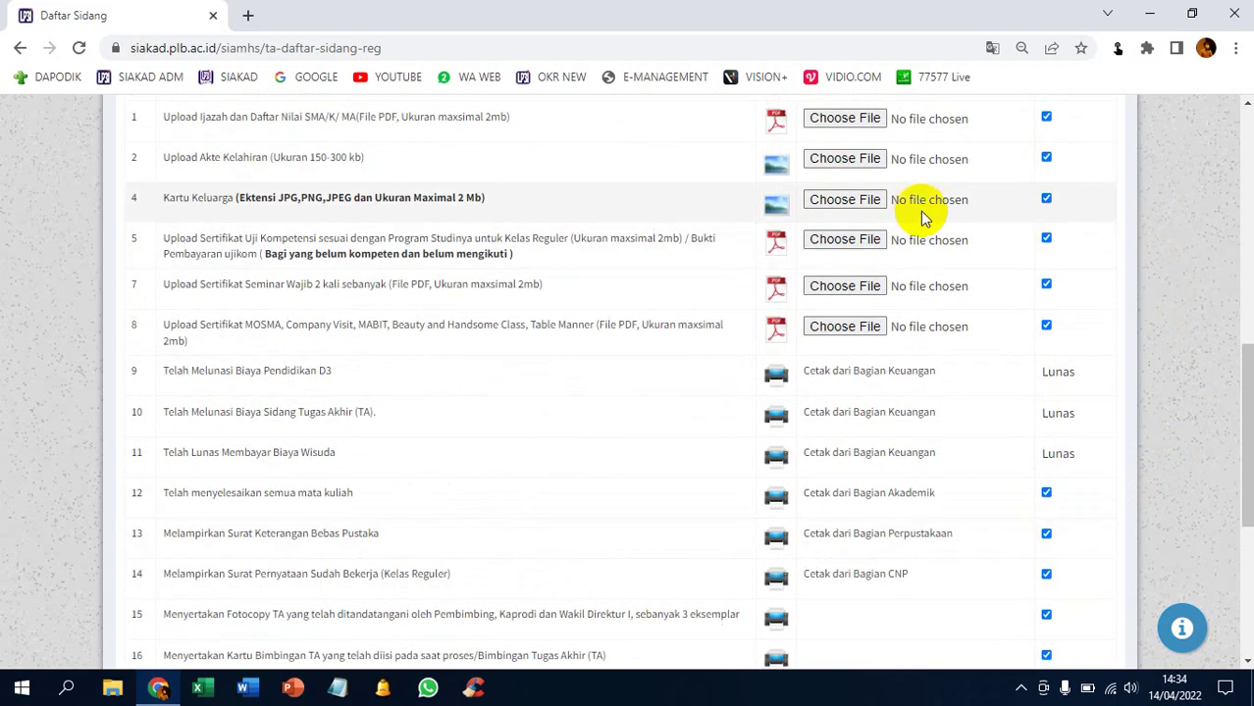
pyautogui.scroll(1, 913, 206)
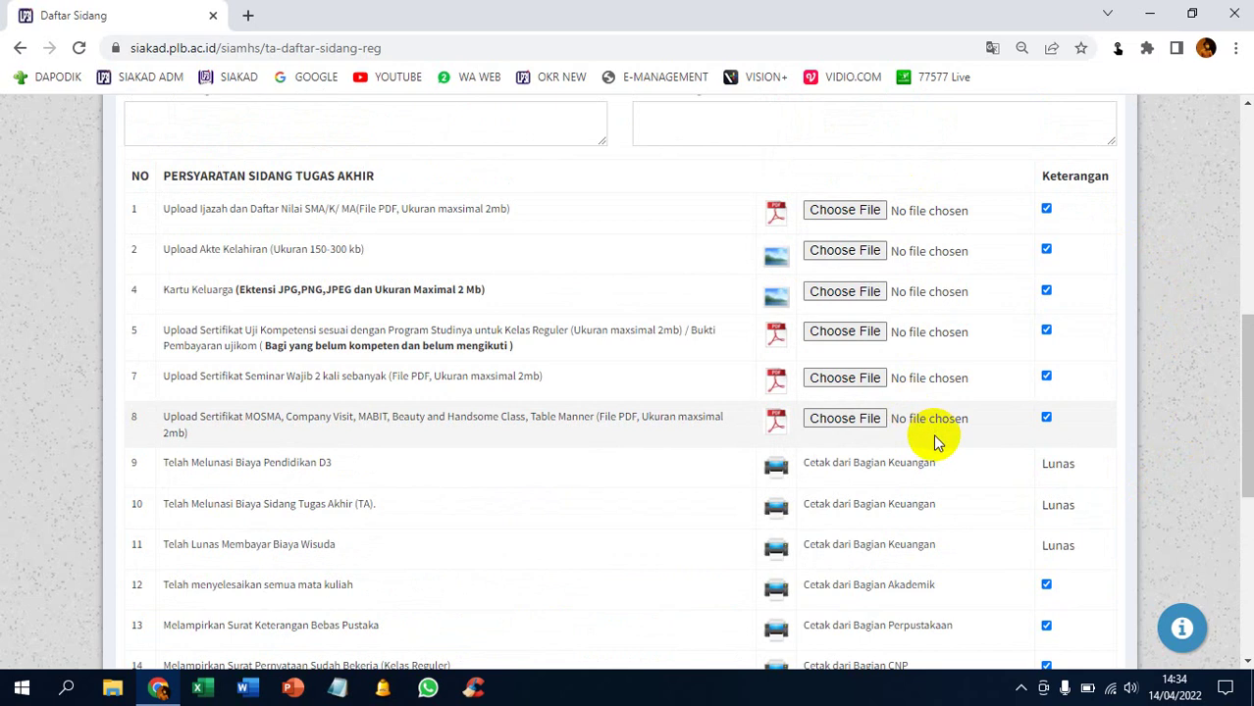
pyautogui.scroll(-1, 933, 444)
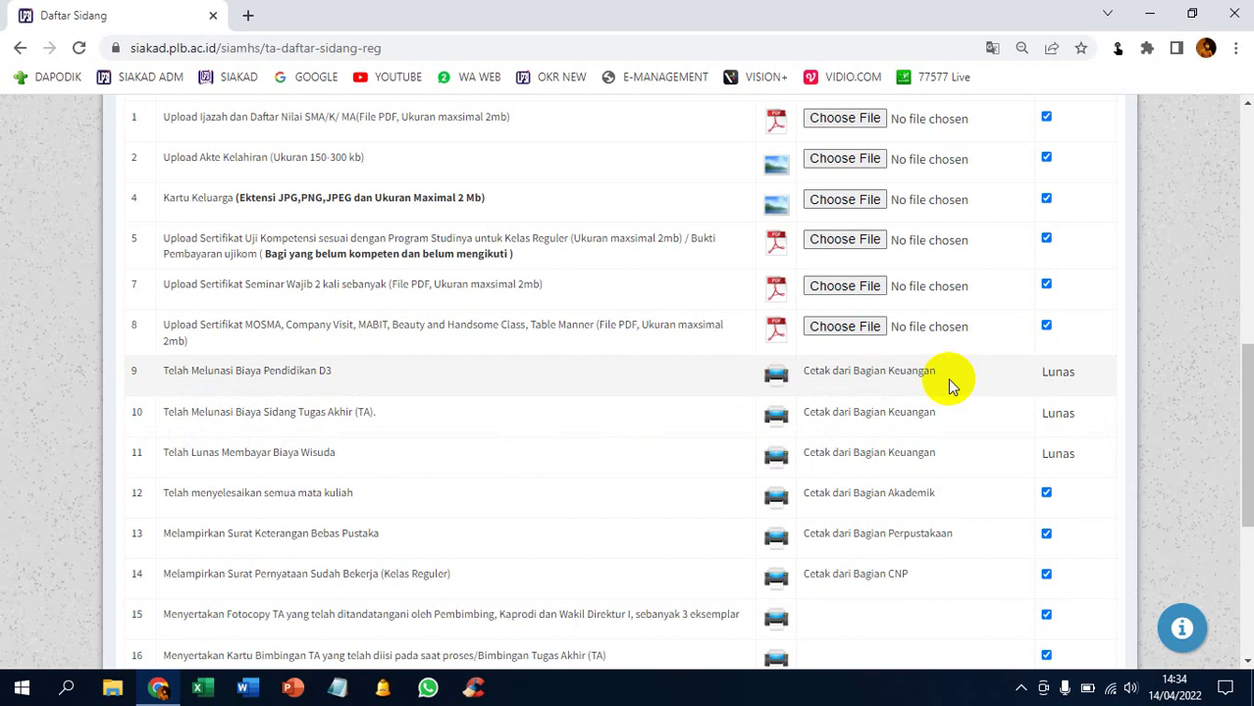
pyautogui.scroll(-5, 942, 381)
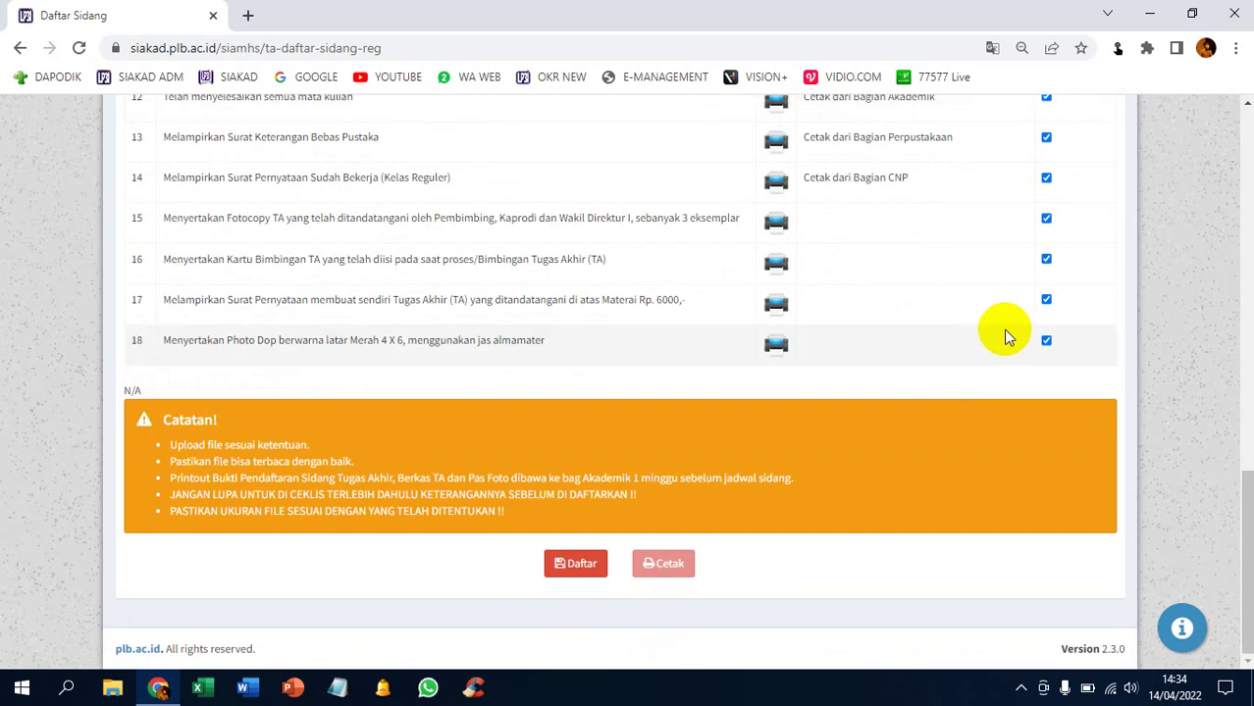
pyautogui.scroll(3, 1004, 327)
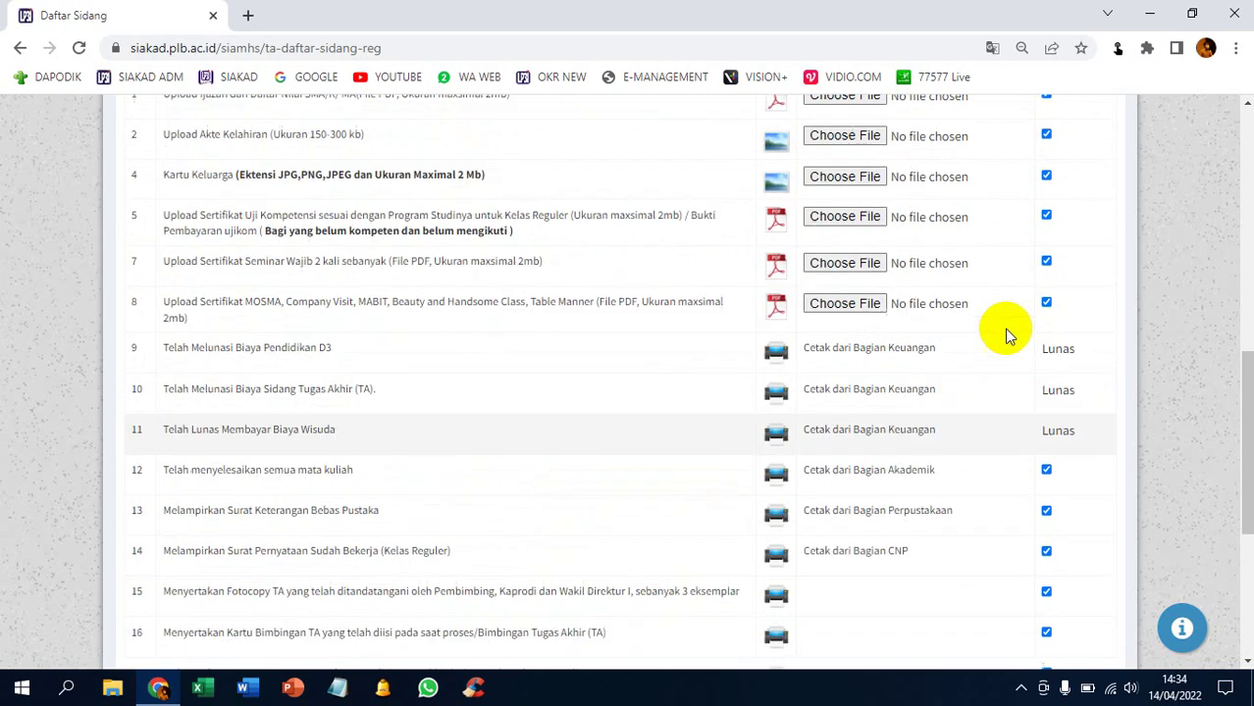
pyautogui.scroll(-2, 1003, 328)
pyautogui.scroll(-1, 1005, 337)
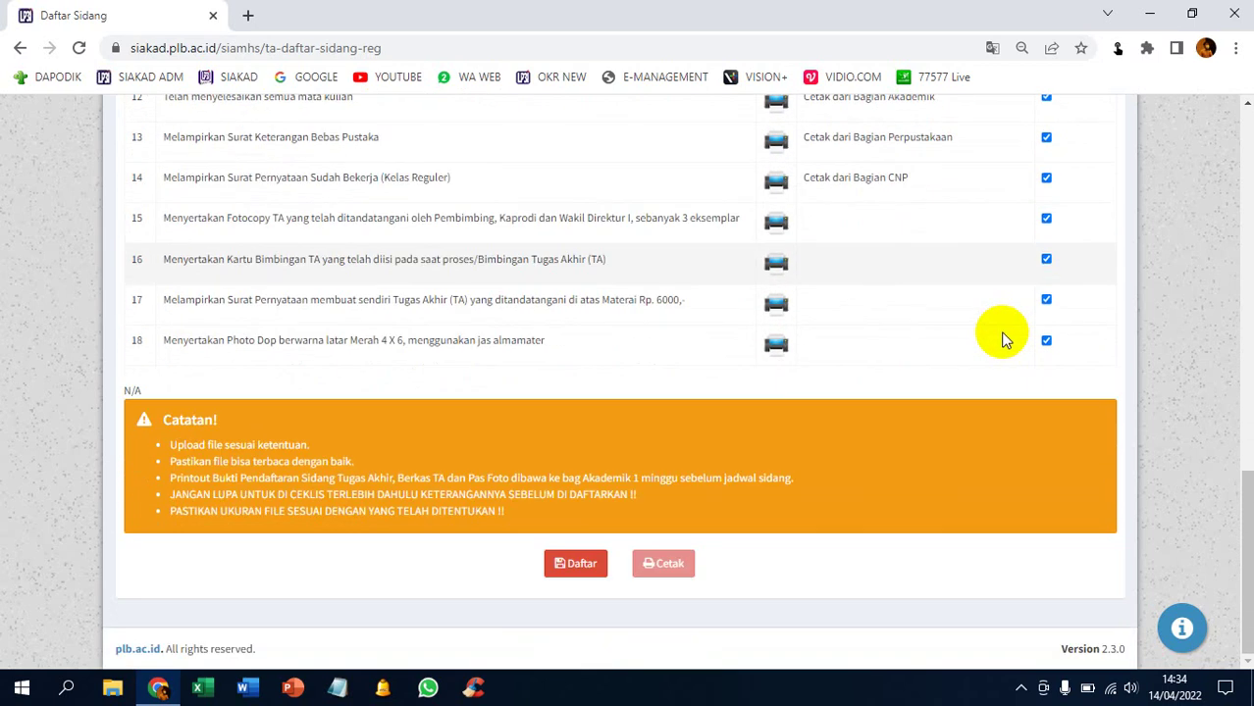
pyautogui.click(592, 557)
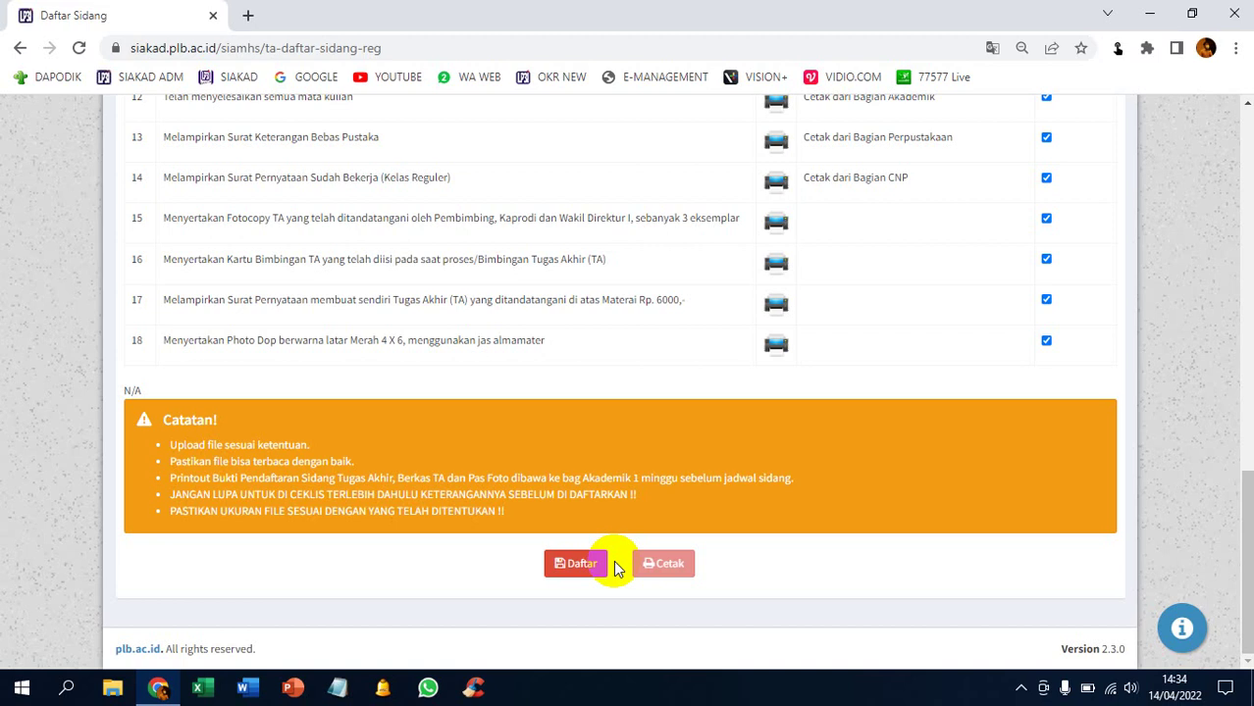
pyautogui.click(1020, 688)
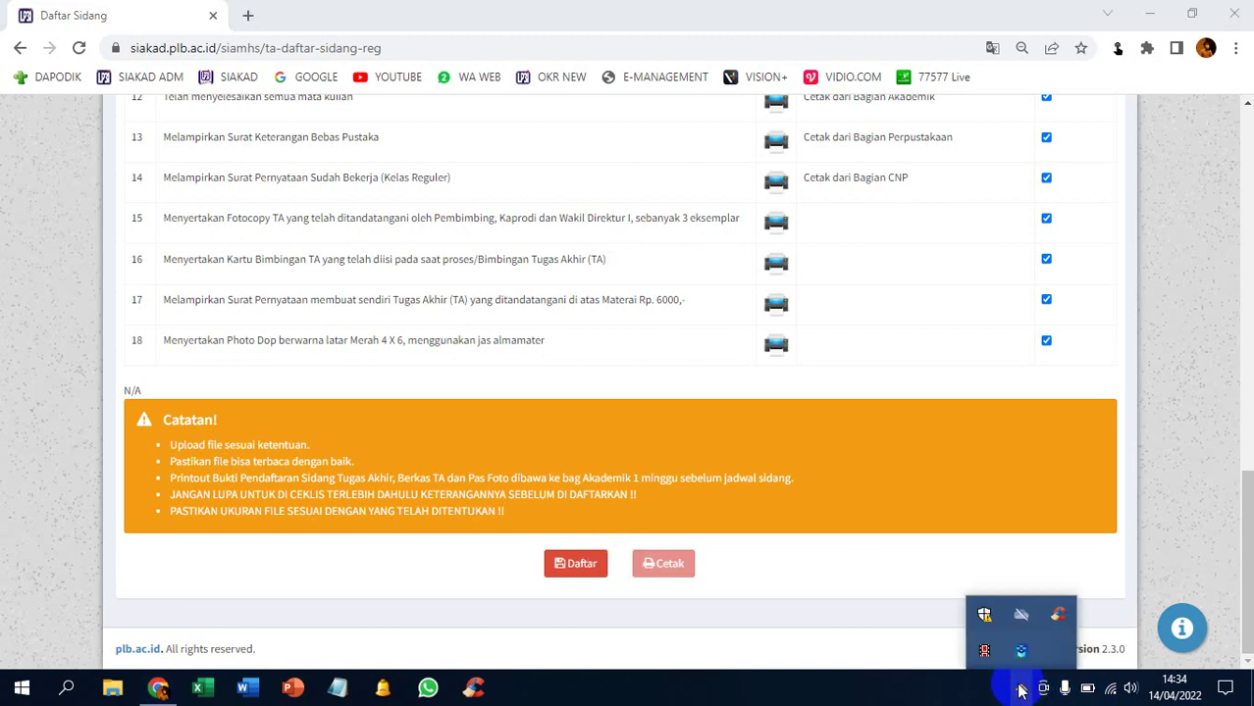